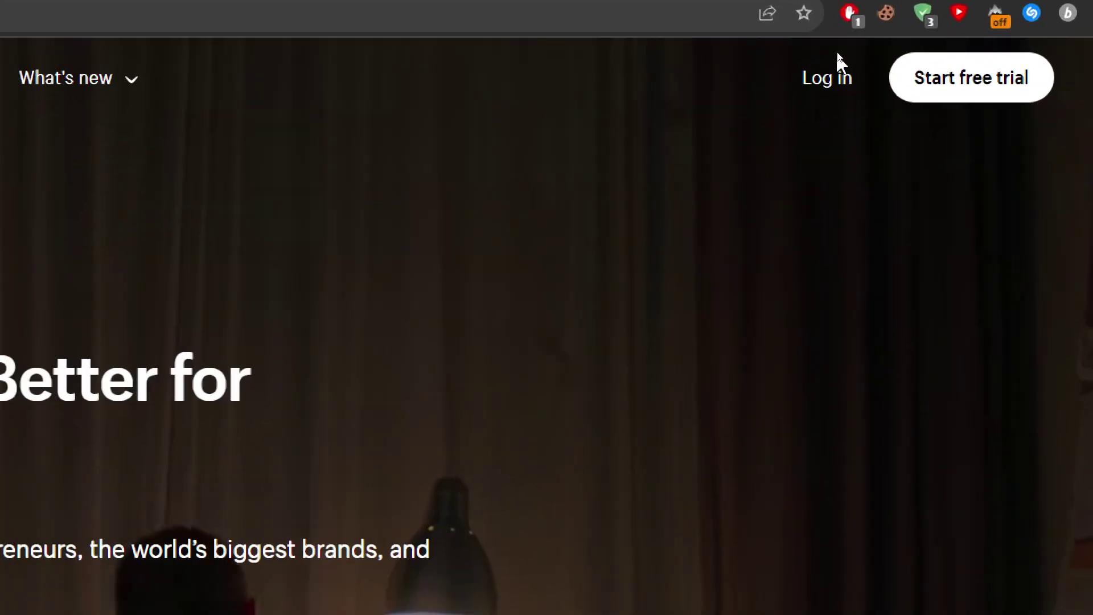
# Log in, list the store's recommended apps and open the Shopify App Store in a new tab
pyautogui.click(830, 78)
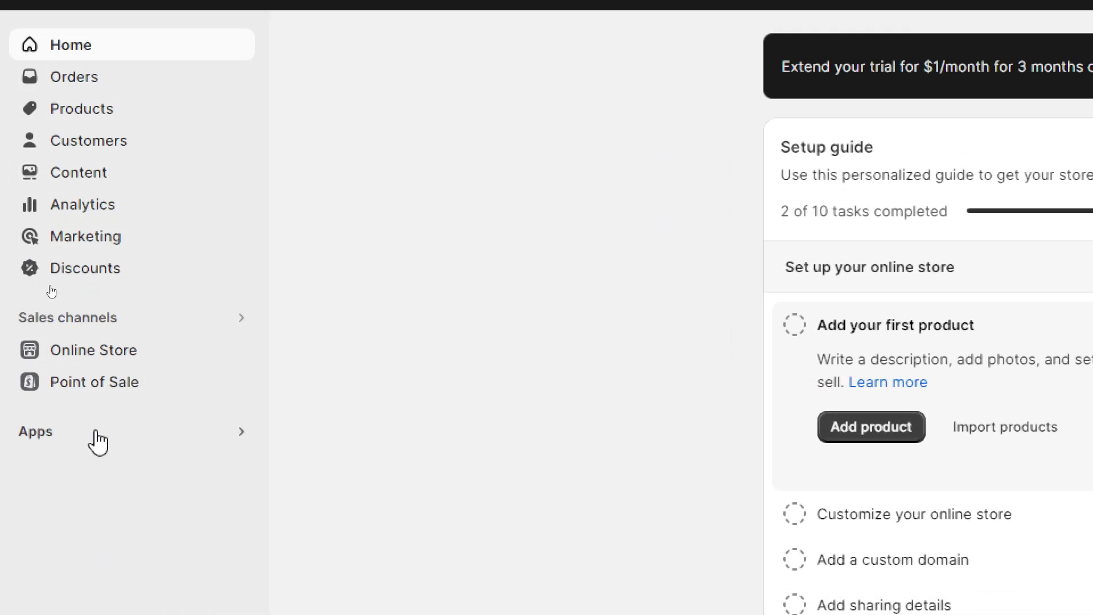
pyautogui.click(98, 440)
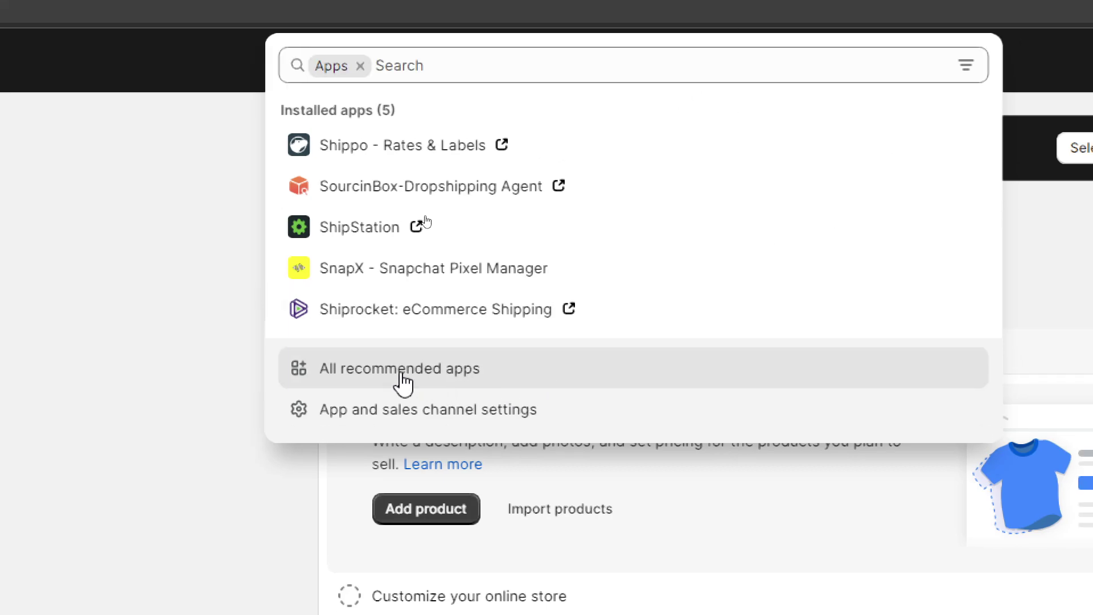
pyautogui.click(400, 368)
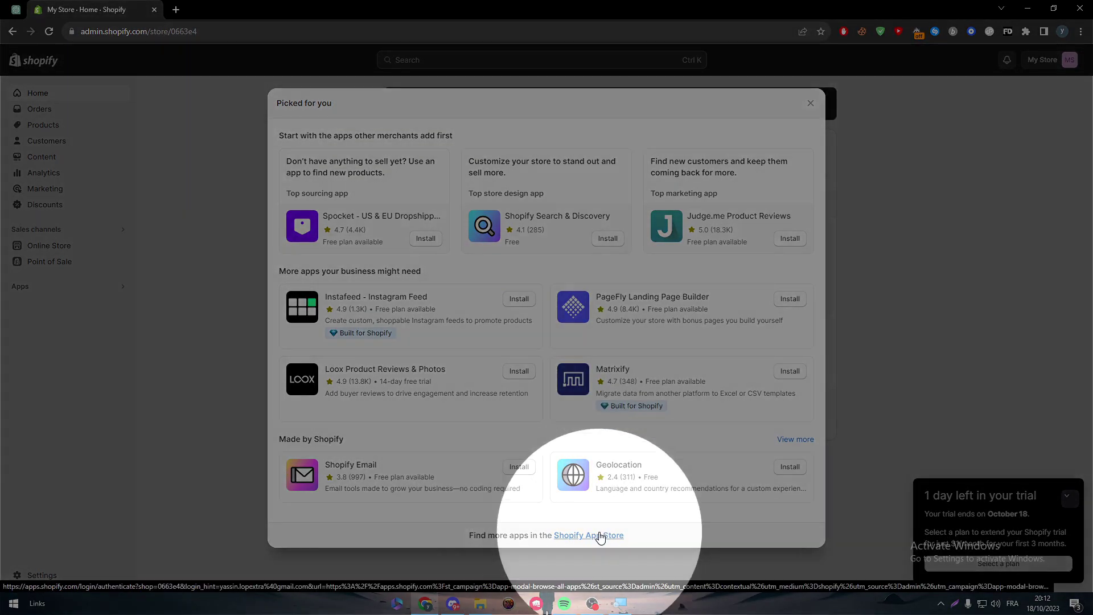
pyautogui.click(601, 536)
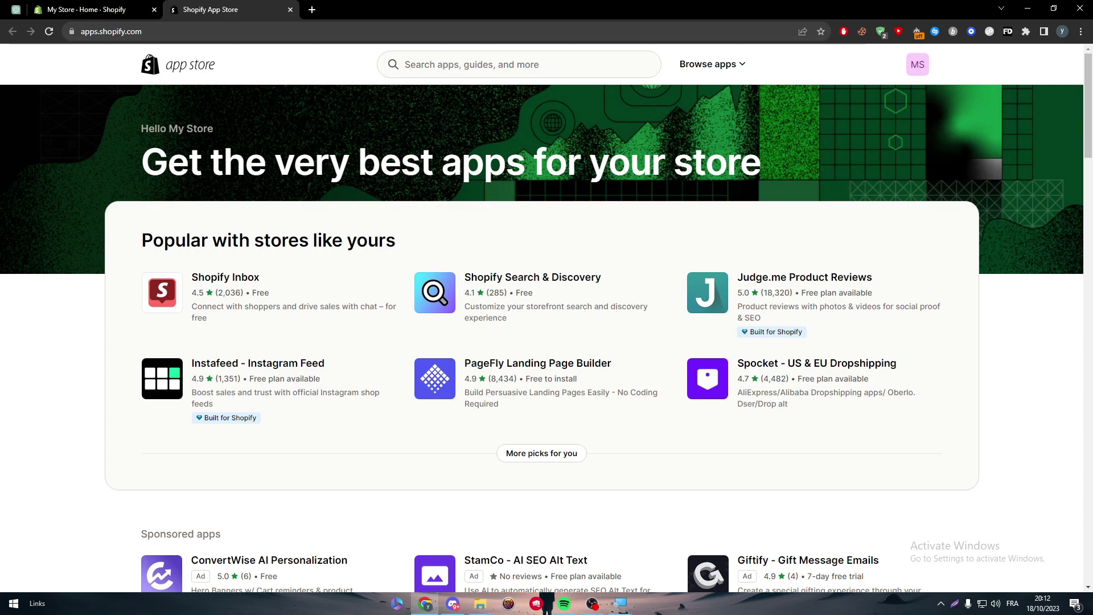
# Search the app store for 'debutify' after removing the stray word 'theme'
pyautogui.click(518, 64)
pyautogui.write('DEBU')
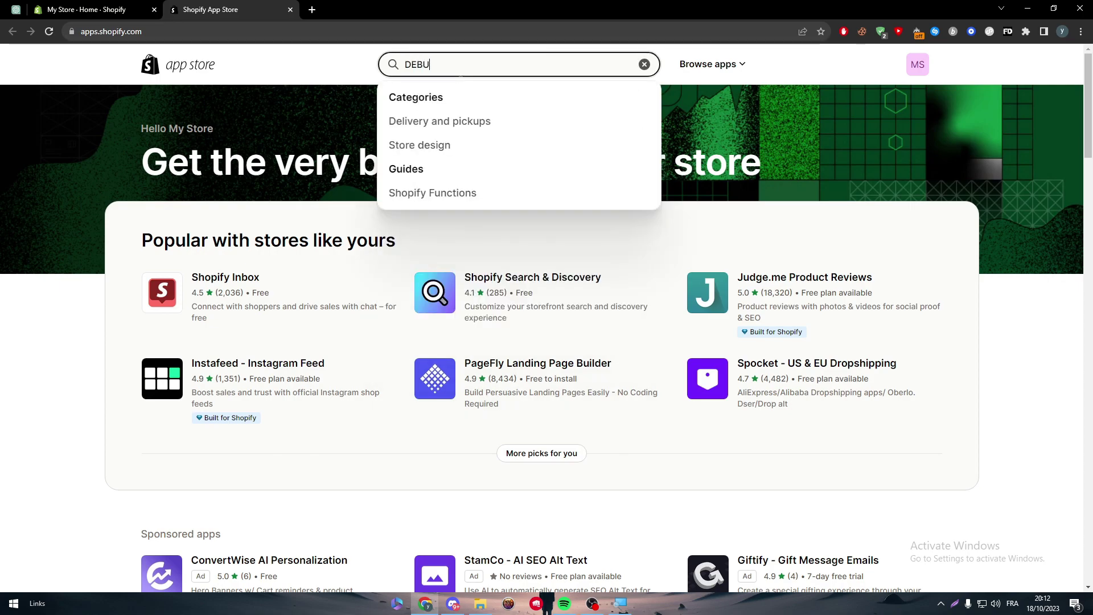
pyautogui.write('TI')
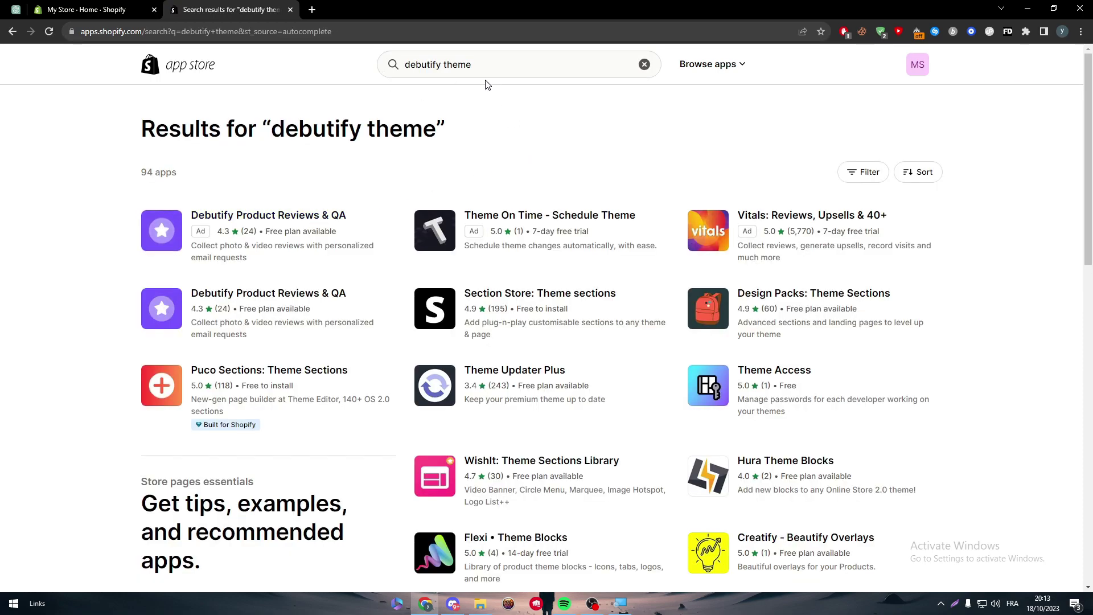
pyautogui.doubleClick(457, 64)
pyautogui.press('BackSpace')
pyautogui.press('Return')
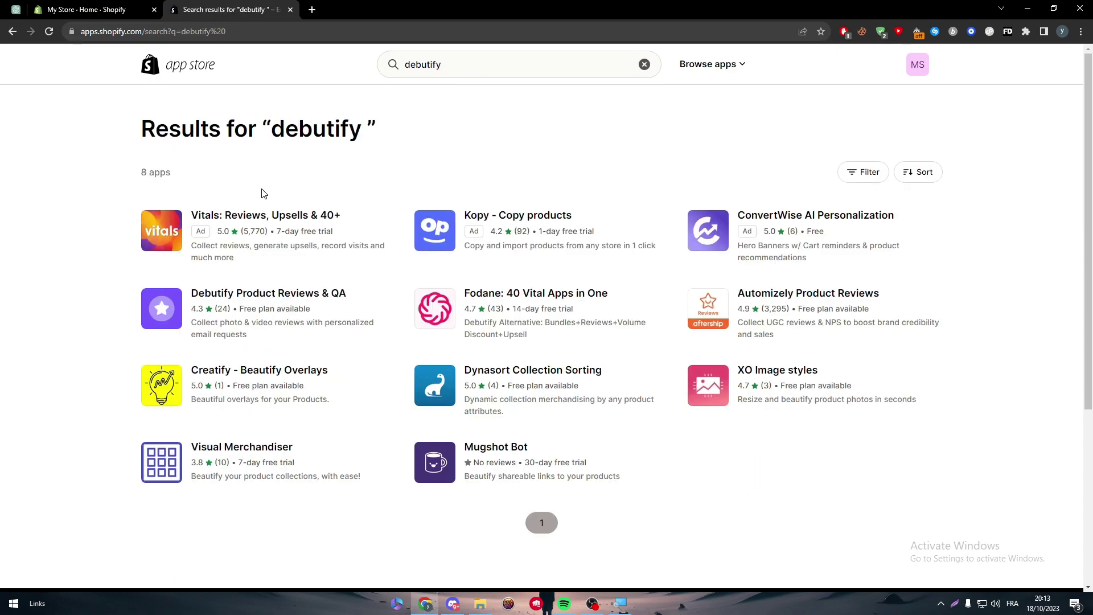
# Open the Debutify Product Reviews & QA listing from the search results
pyautogui.click(229, 297)
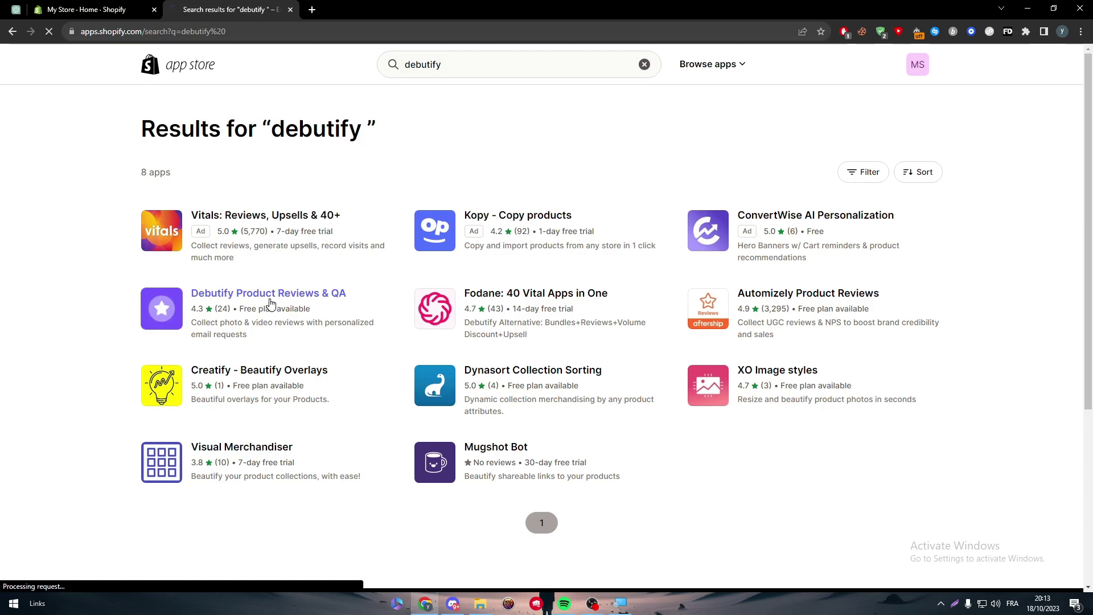
pyautogui.scroll(-4, 621, 256)
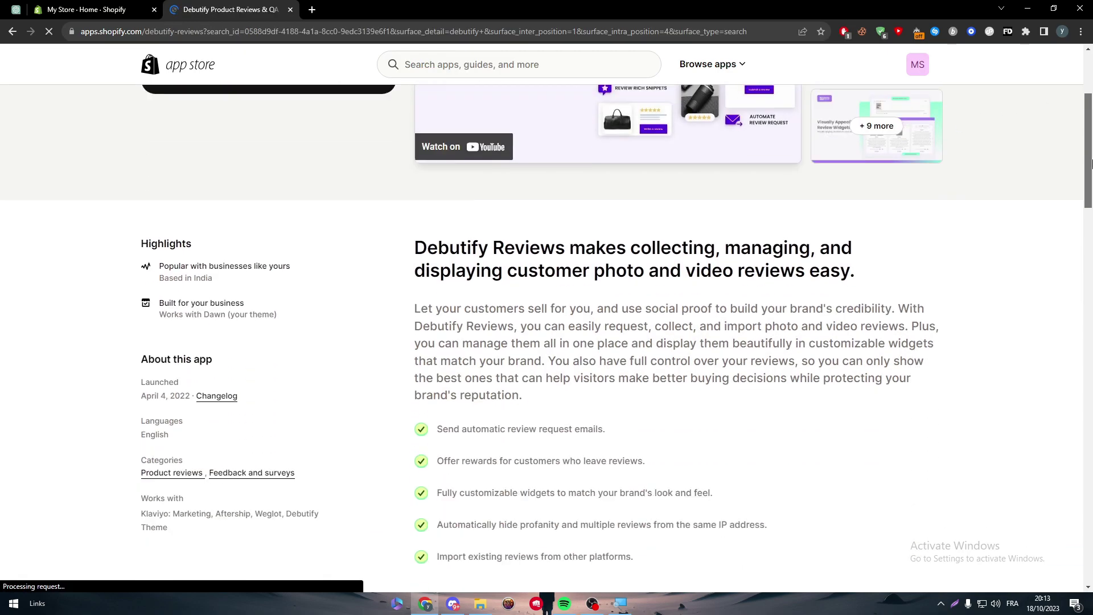
pyautogui.scroll(-1, 620, 257)
pyautogui.scroll(1, 943, 162)
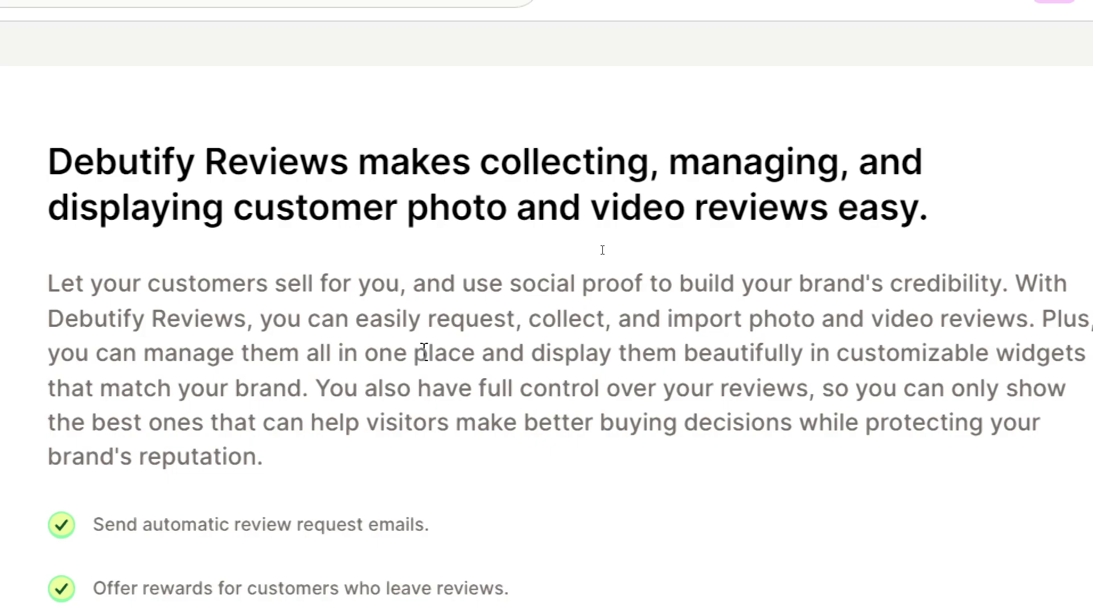
pyautogui.scroll(-1, 146, 298)
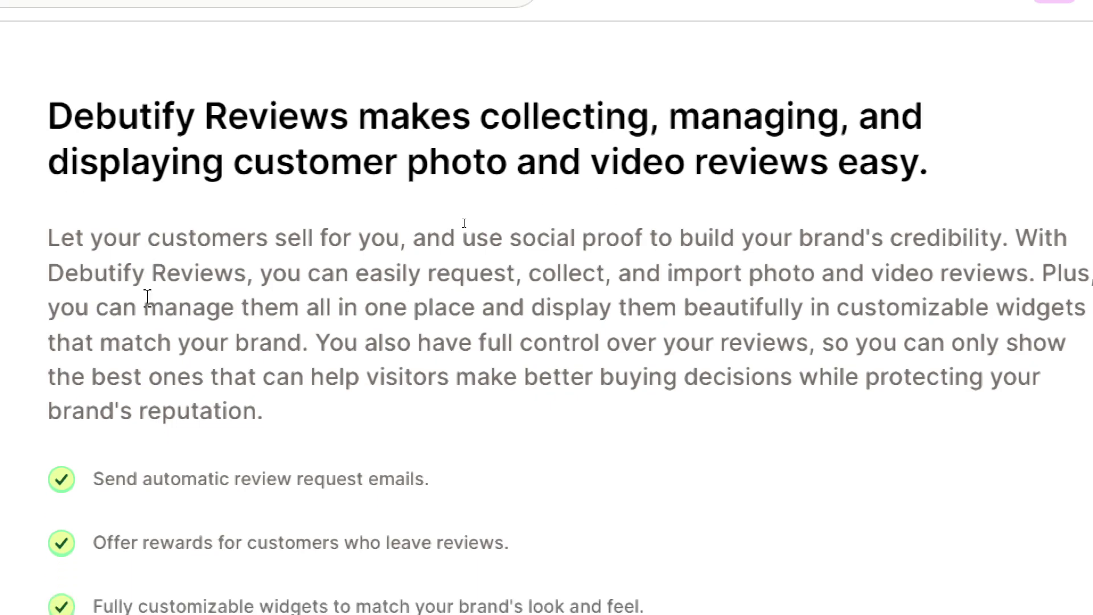
pyautogui.scroll(-4, 145, 298)
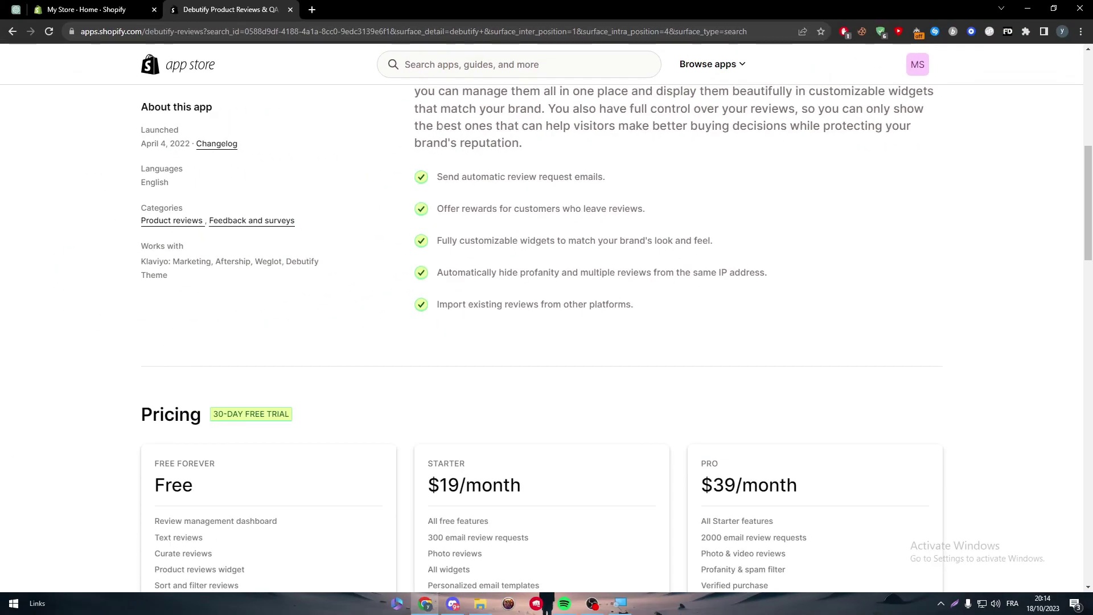
pyautogui.moveTo(1088, 205)
pyautogui.mouseDown()
pyautogui.moveTo(1088, 261)
pyautogui.moveTo(1088, 235)
pyautogui.mouseUp()
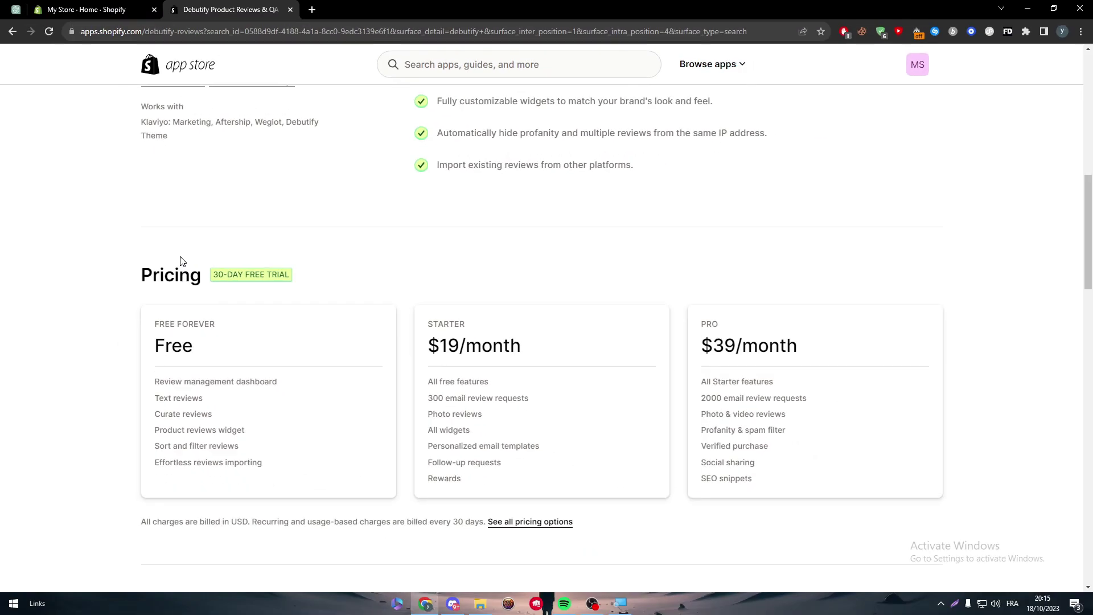
pyautogui.moveTo(1080, 178); pyautogui.dragTo(1078, 286)
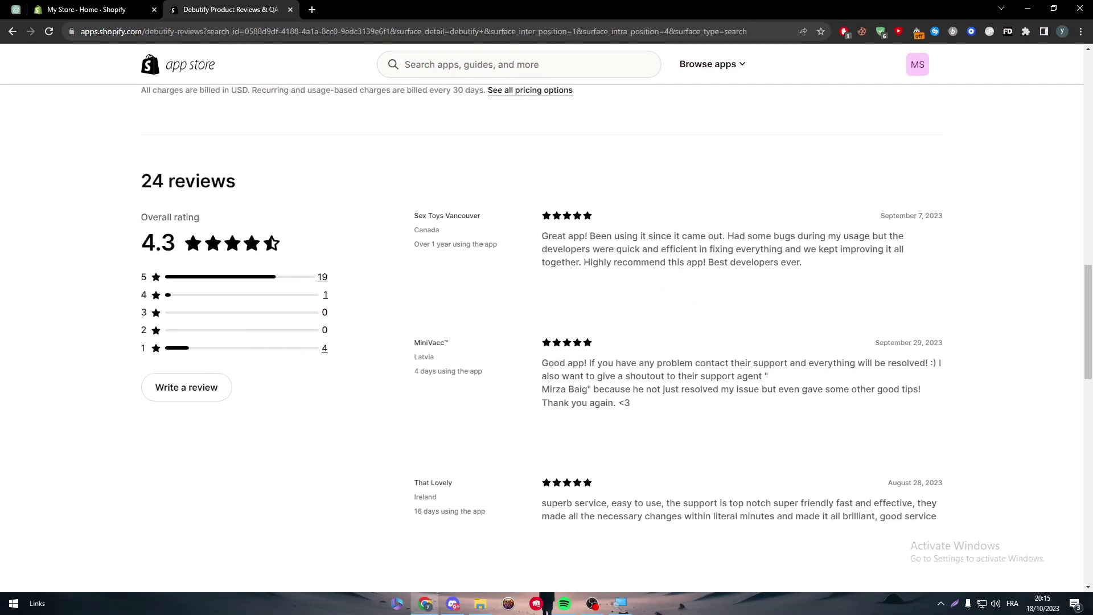
pyautogui.moveTo(1086, 322); pyautogui.dragTo(1083, 41)
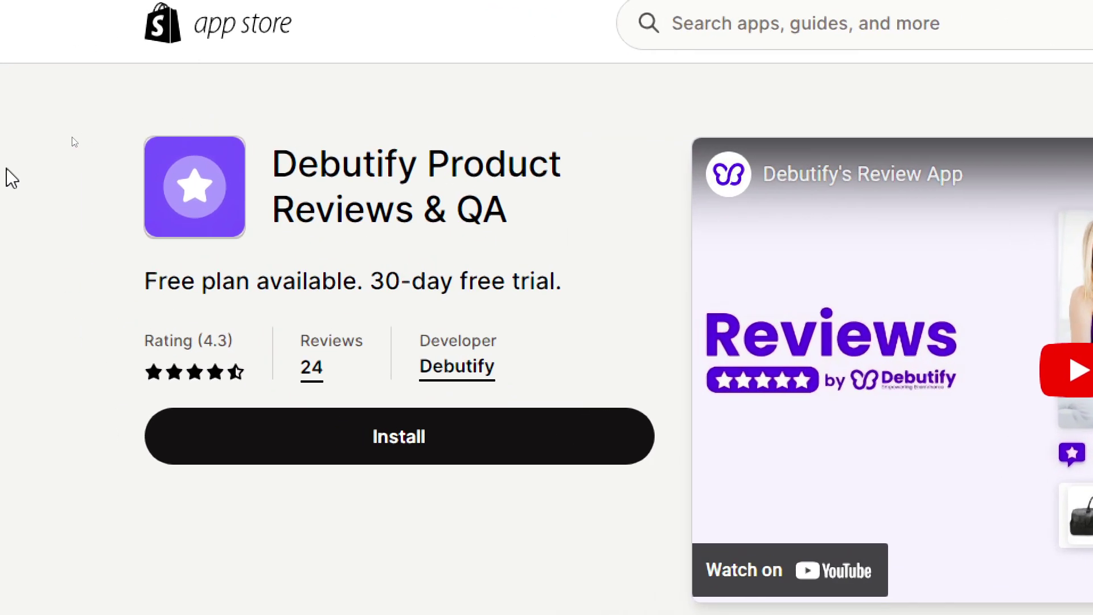
# Install Debutify Reviews on My Store and skip the welcome guide on its dashboard
pyautogui.press('Tab')
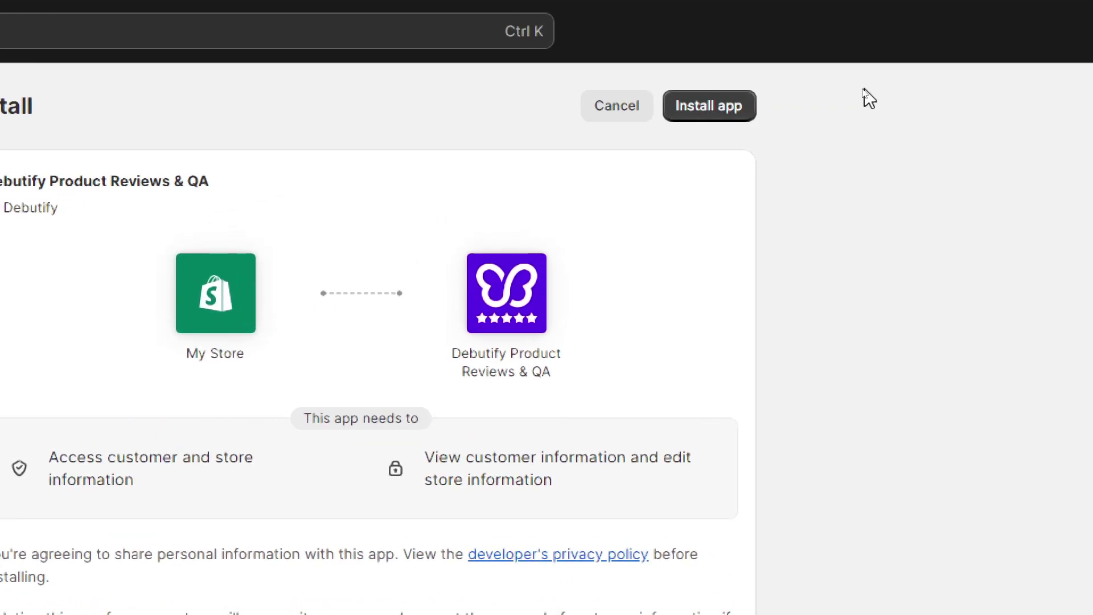
pyautogui.click(709, 106)
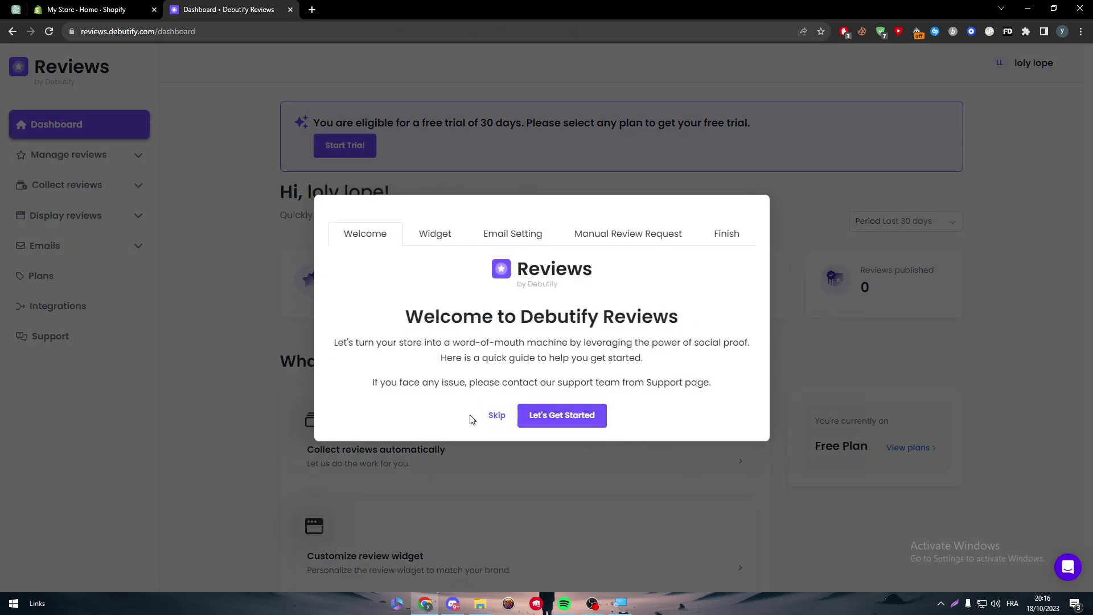
pyautogui.click(496, 415)
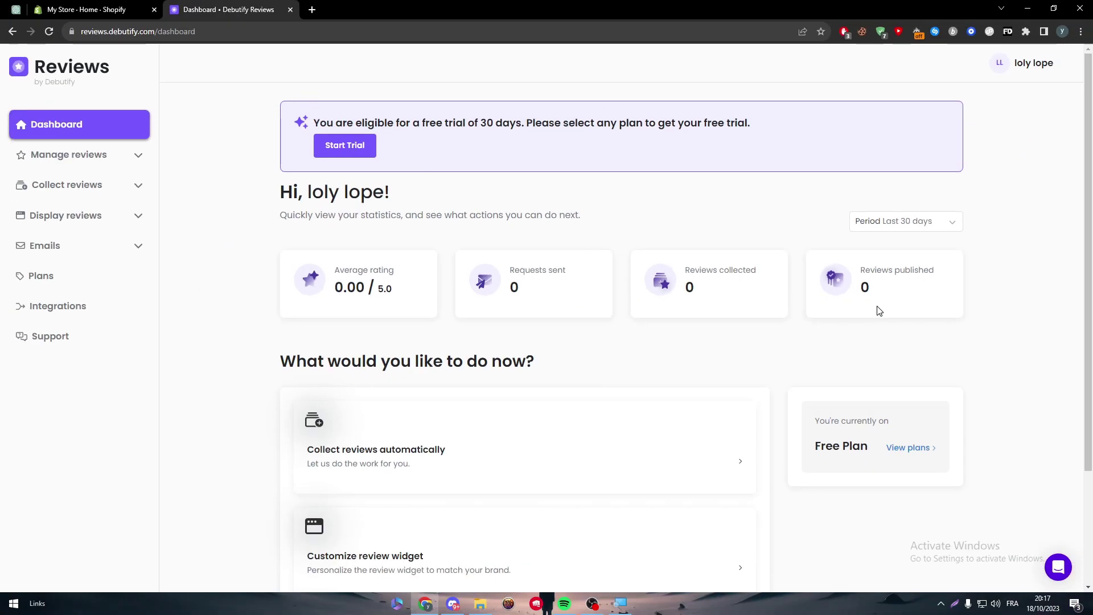
pyautogui.scroll(-2, 961, 299)
pyautogui.scroll(-2, 962, 299)
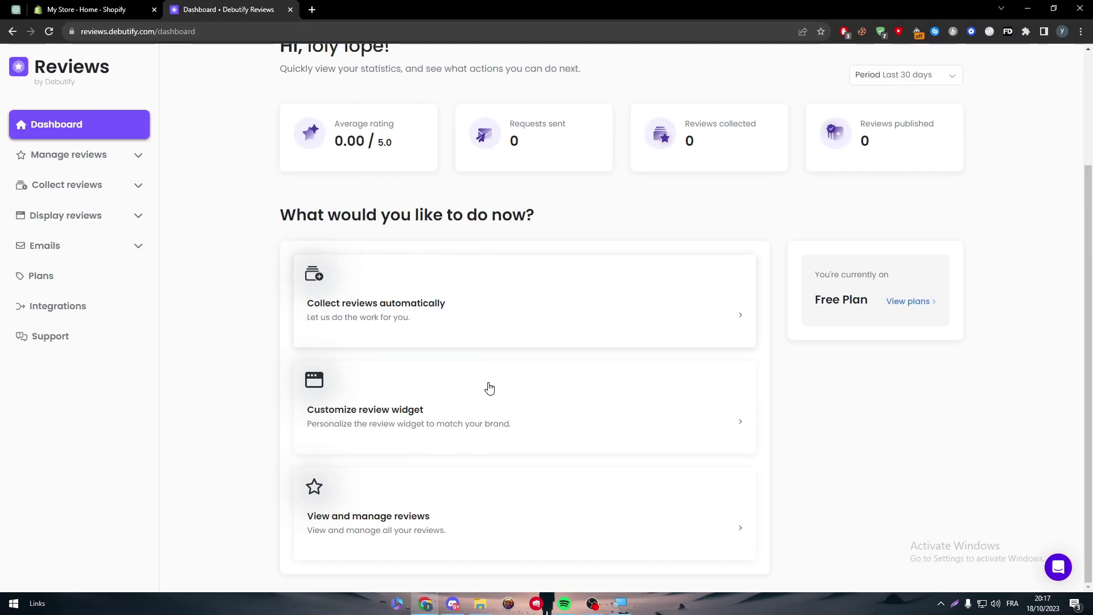
# In Widget customization, try list and grid layouts and settle on the carousel layout
pyautogui.click(491, 389)
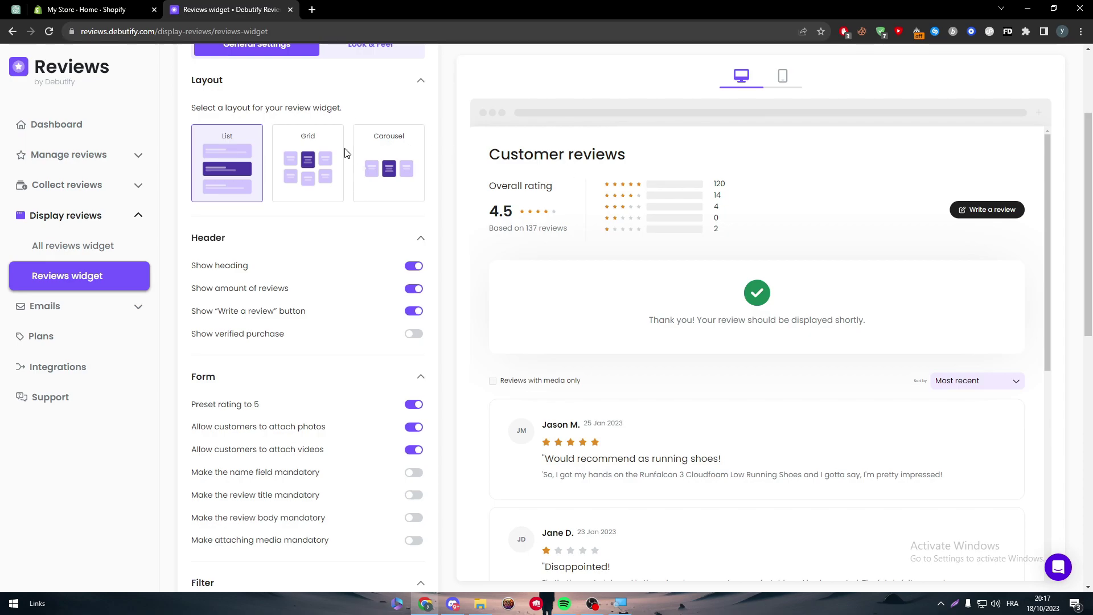
pyautogui.click(307, 163)
pyautogui.click(226, 163)
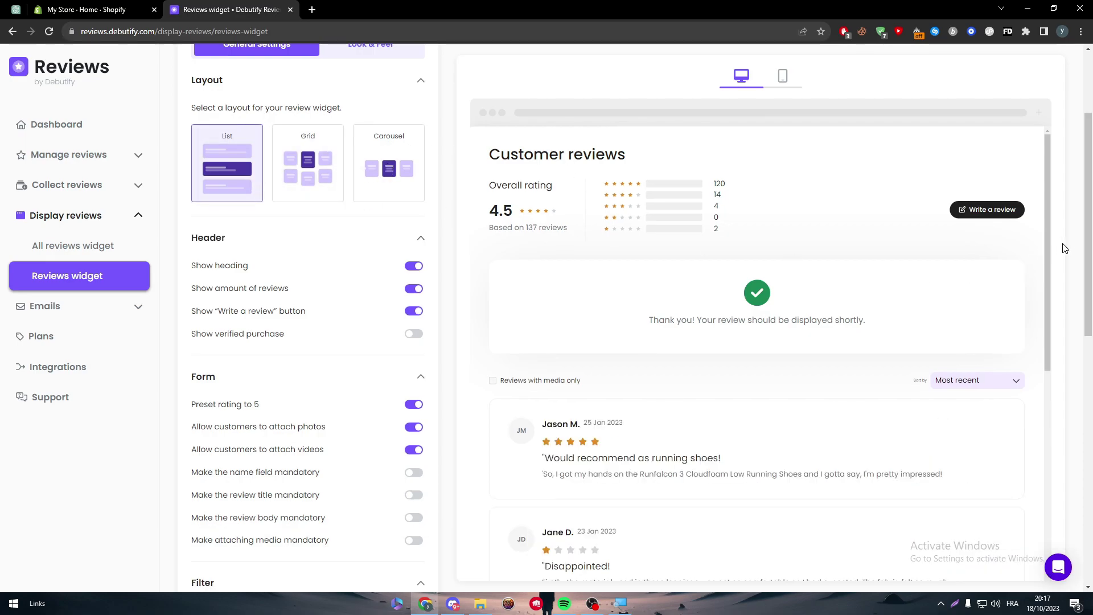
pyautogui.moveTo(1047, 248); pyautogui.dragTo(1049, 383)
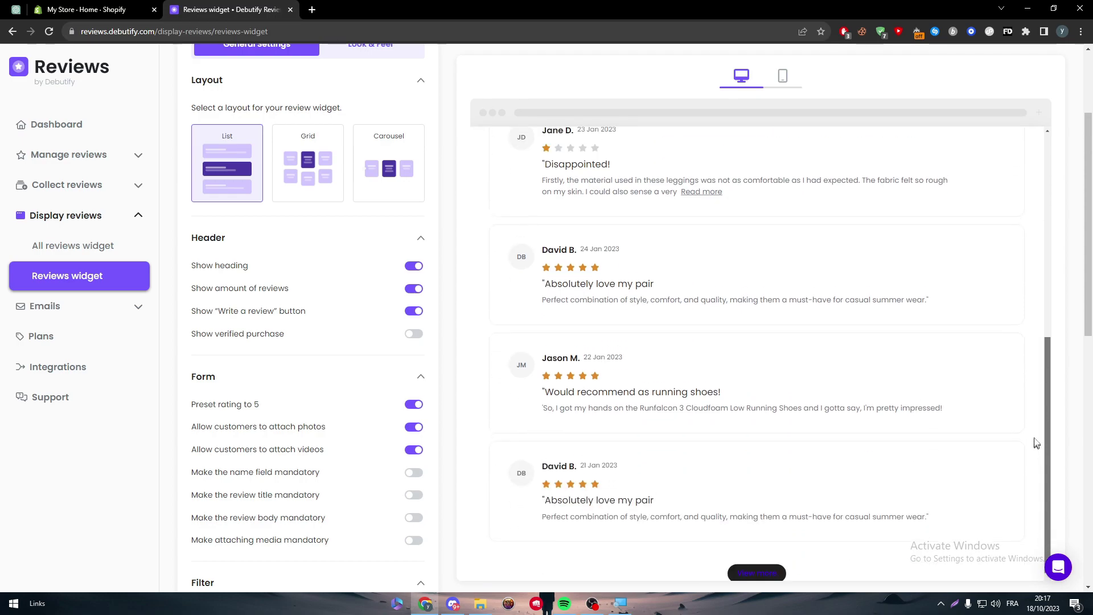
pyautogui.moveTo(1051, 361); pyautogui.dragTo(1050, 154)
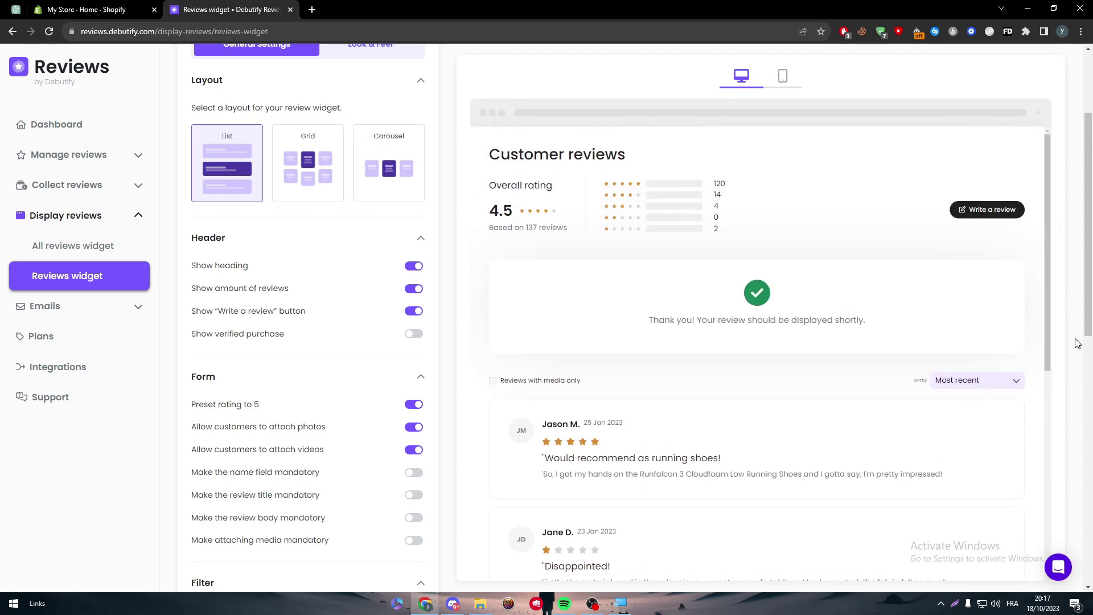
pyautogui.moveTo(1048, 247); pyautogui.dragTo(1048, 427)
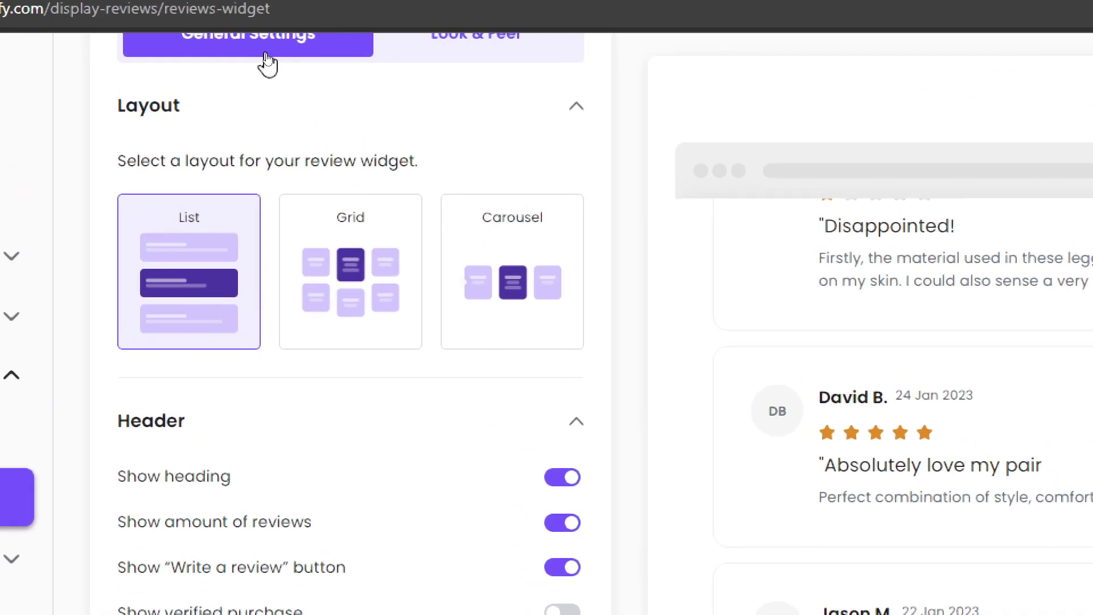
pyautogui.click(391, 279)
pyautogui.click(553, 269)
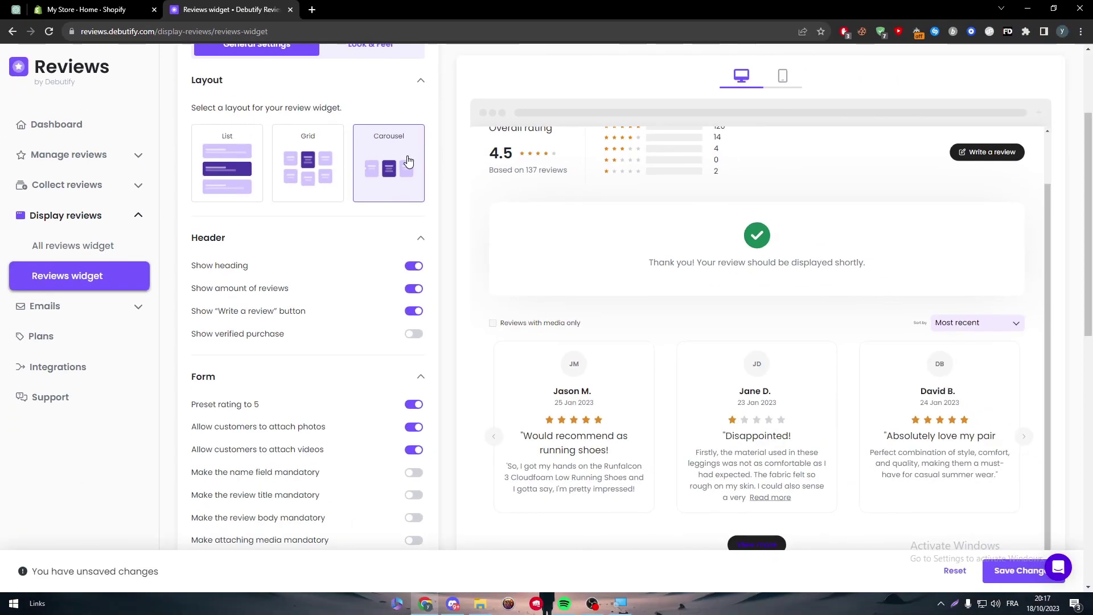
pyautogui.click(324, 159)
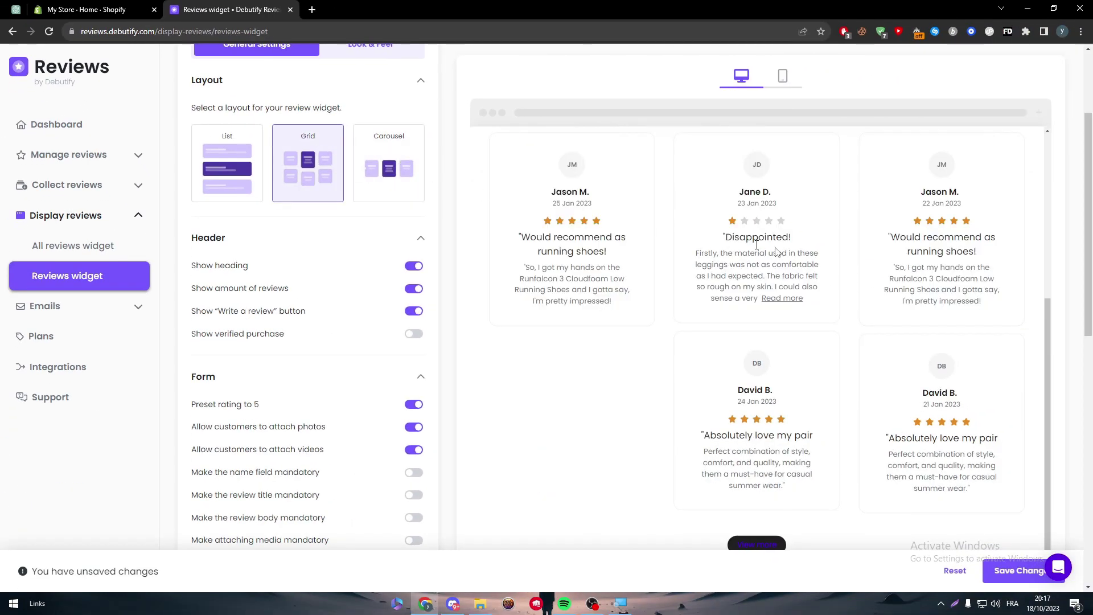
pyautogui.scroll(3, 1044, 323)
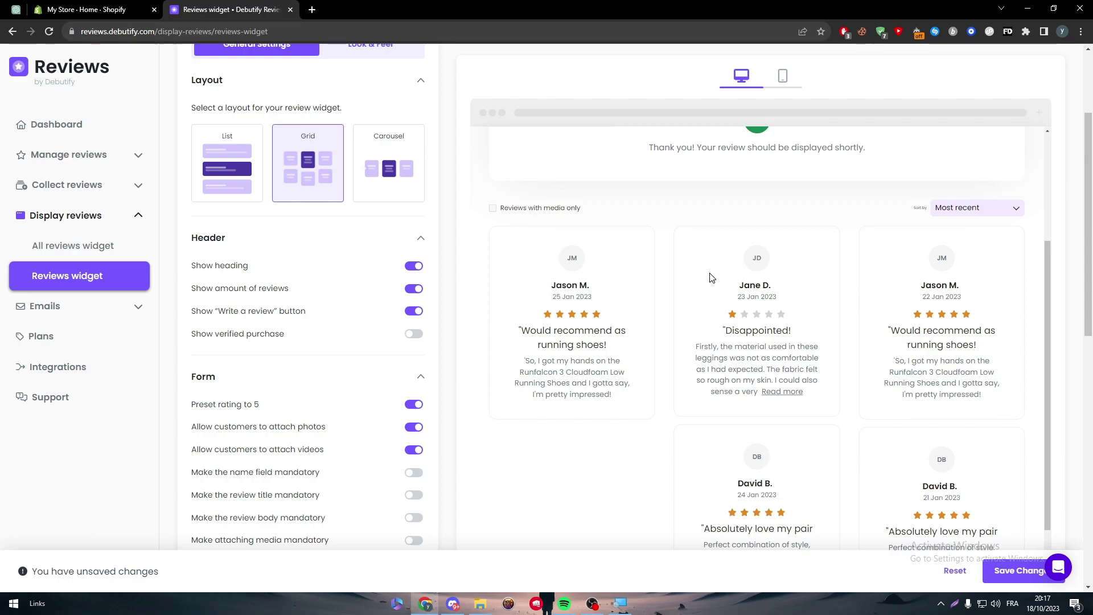
pyautogui.click(376, 175)
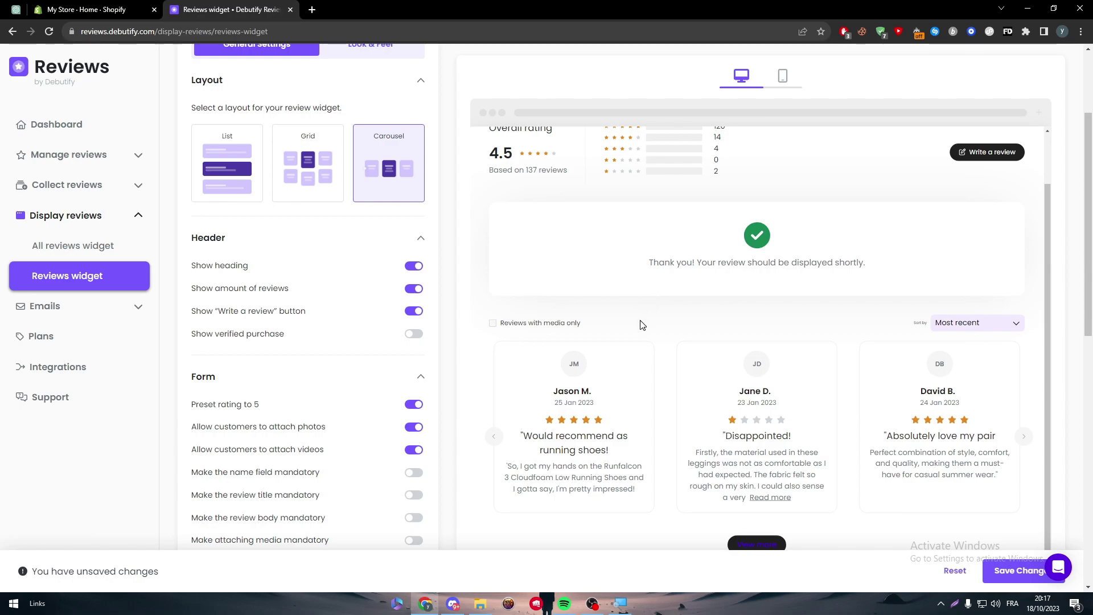
pyautogui.doubleClick(1024, 439)
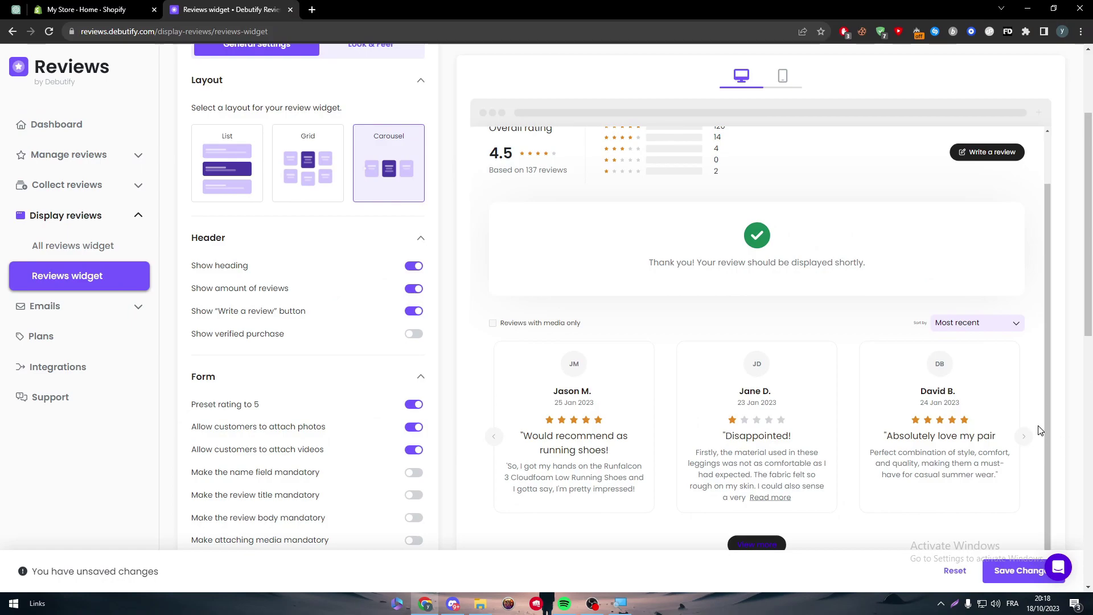
pyautogui.scroll(4, 393, 224)
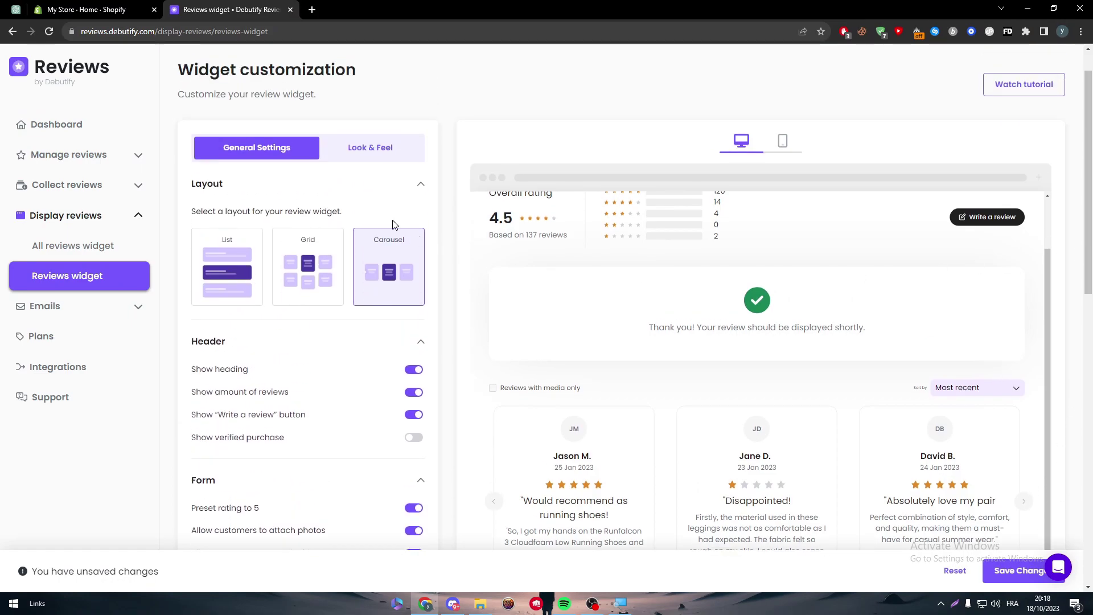
pyautogui.click(415, 392)
pyautogui.click(415, 393)
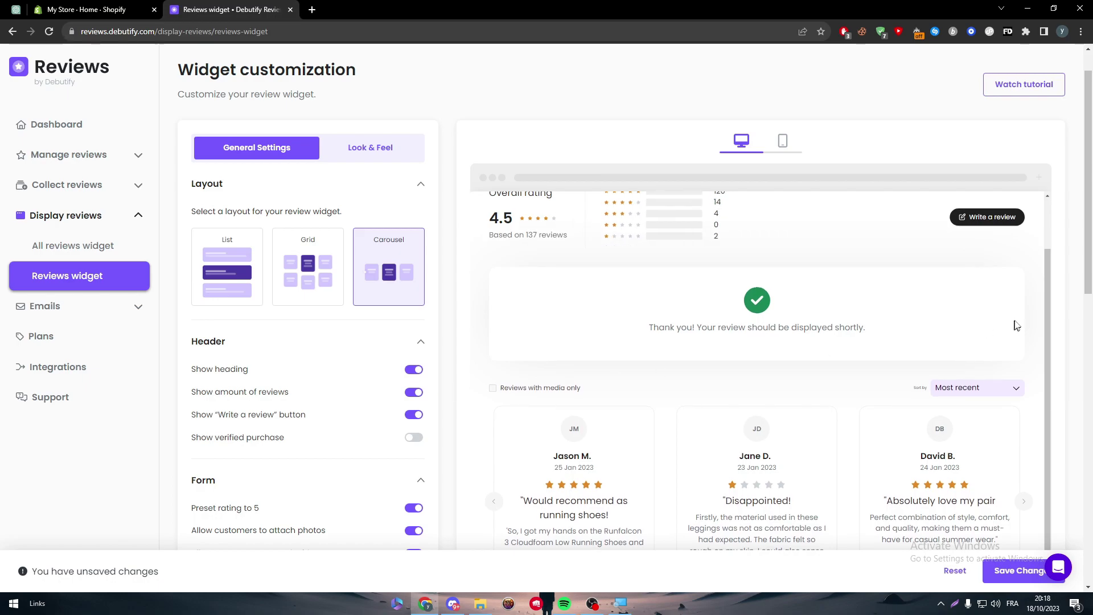
pyautogui.click(416, 414)
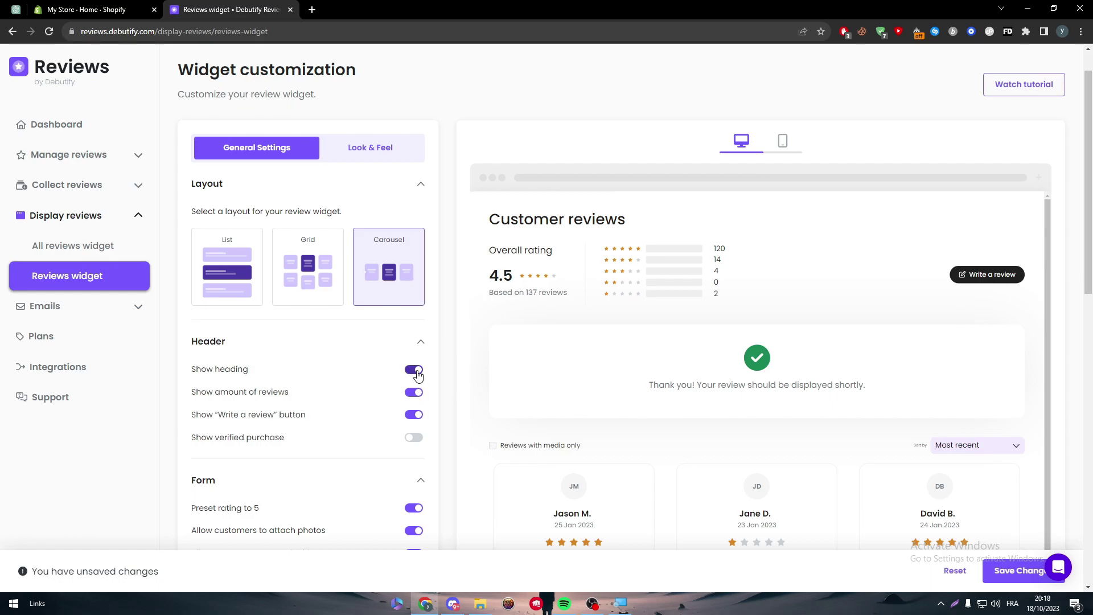
pyautogui.click(415, 414)
pyautogui.click(415, 414)
pyautogui.click(415, 414)
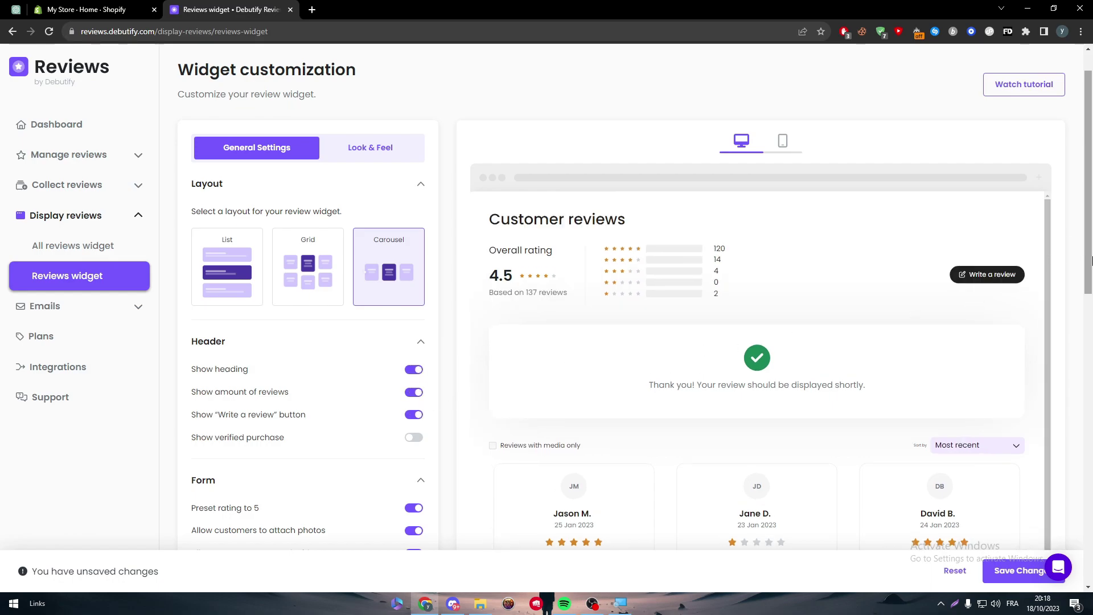
pyautogui.scroll(-5, 1055, 256)
pyautogui.scroll(-5, 1050, 384)
pyautogui.scroll(-2, 1041, 523)
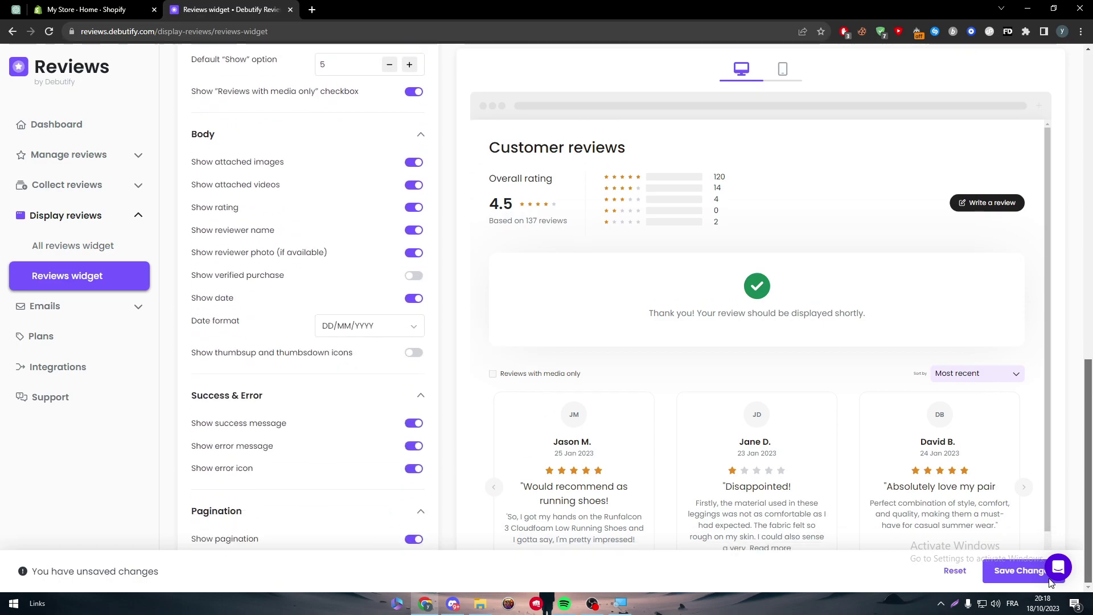
pyautogui.scroll(10, 1024, 342)
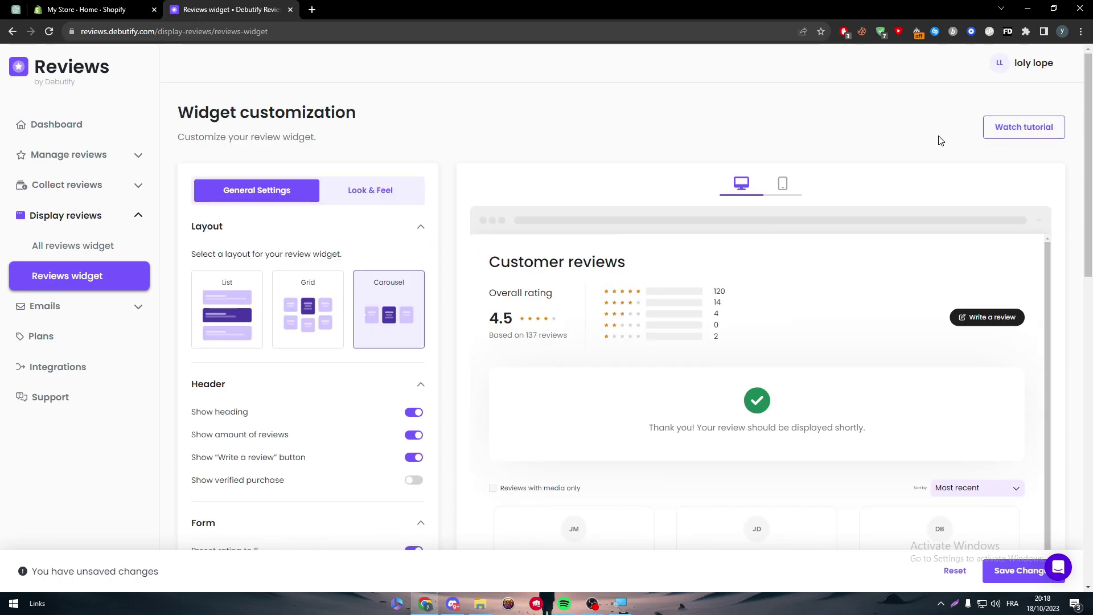
# Return to the app dashboard from the sidebar
pyautogui.click(57, 124)
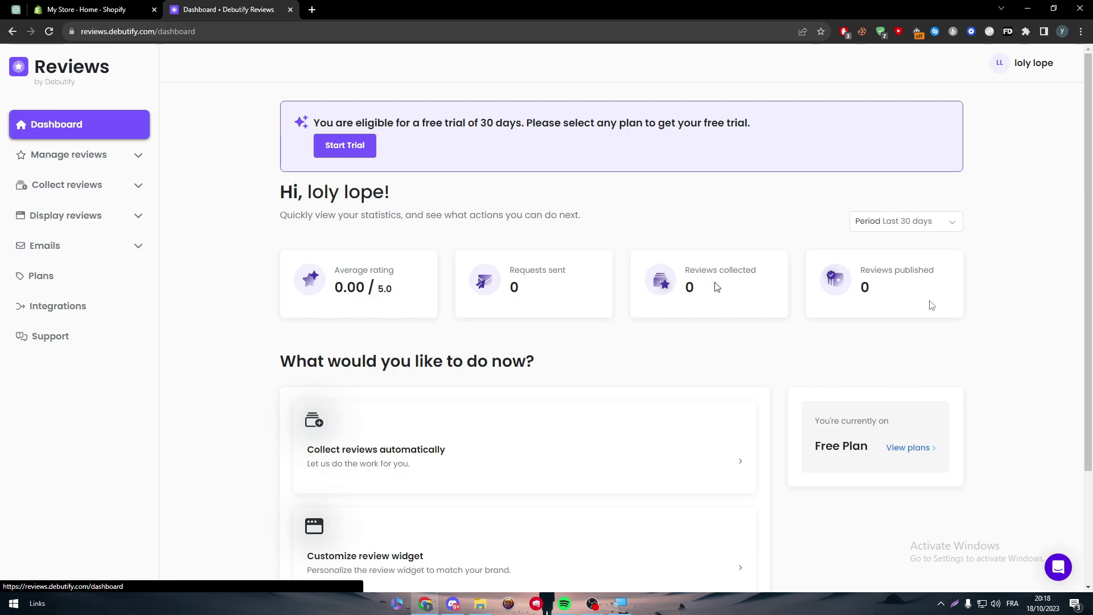
pyautogui.scroll(-2, 718, 288)
pyautogui.scroll(-2, 768, 343)
pyautogui.scroll(1, 1089, 320)
pyautogui.scroll(2, 1088, 321)
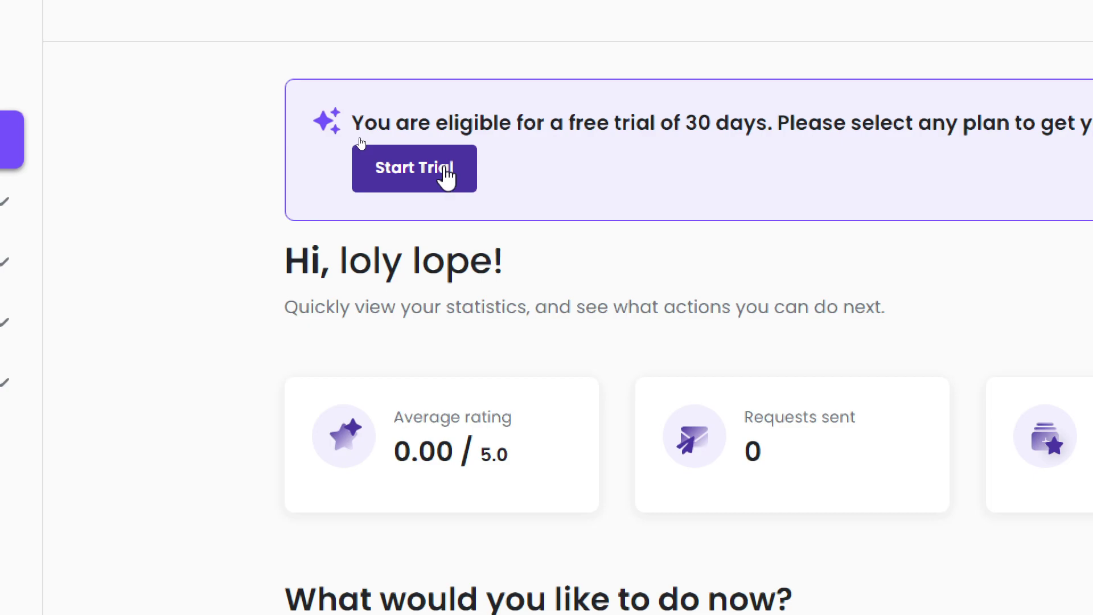
pyautogui.click(416, 177)
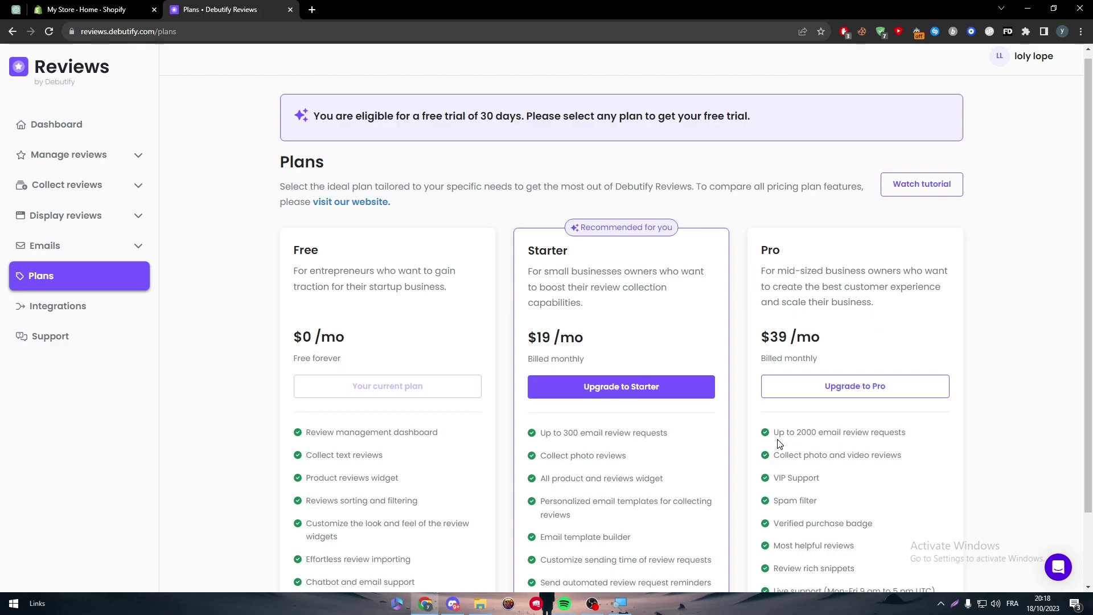
pyautogui.scroll(-1, 1074, 445)
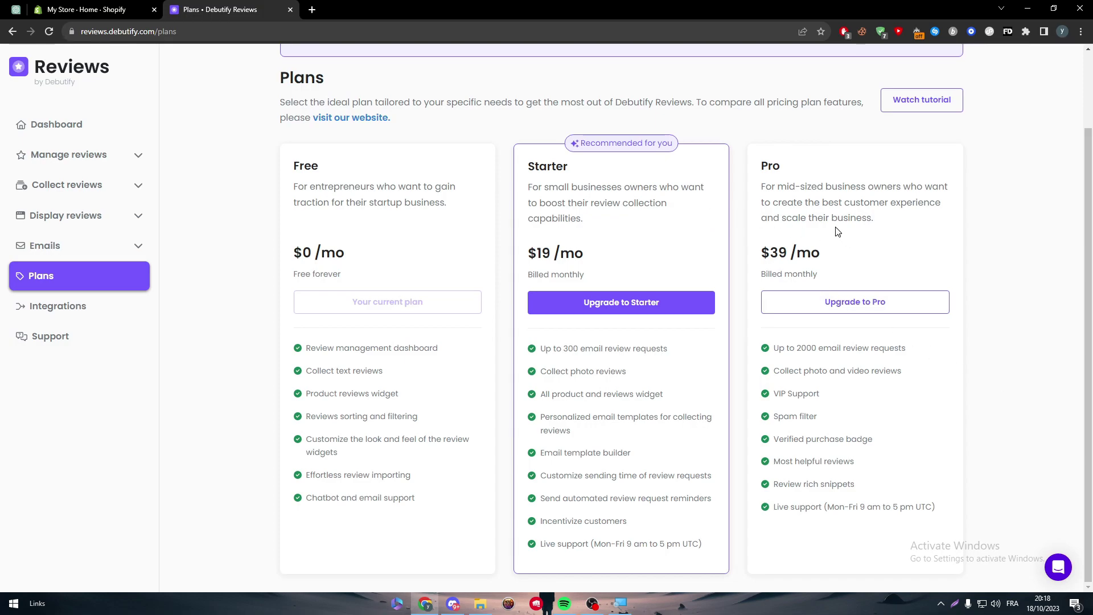
pyautogui.scroll(1, 837, 231)
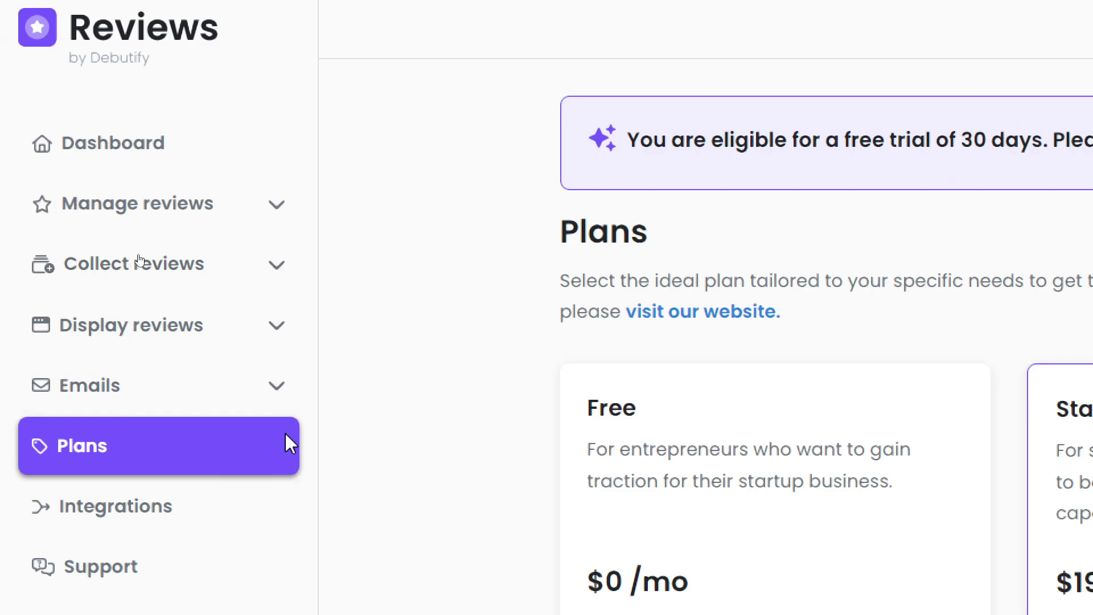
pyautogui.click(117, 163)
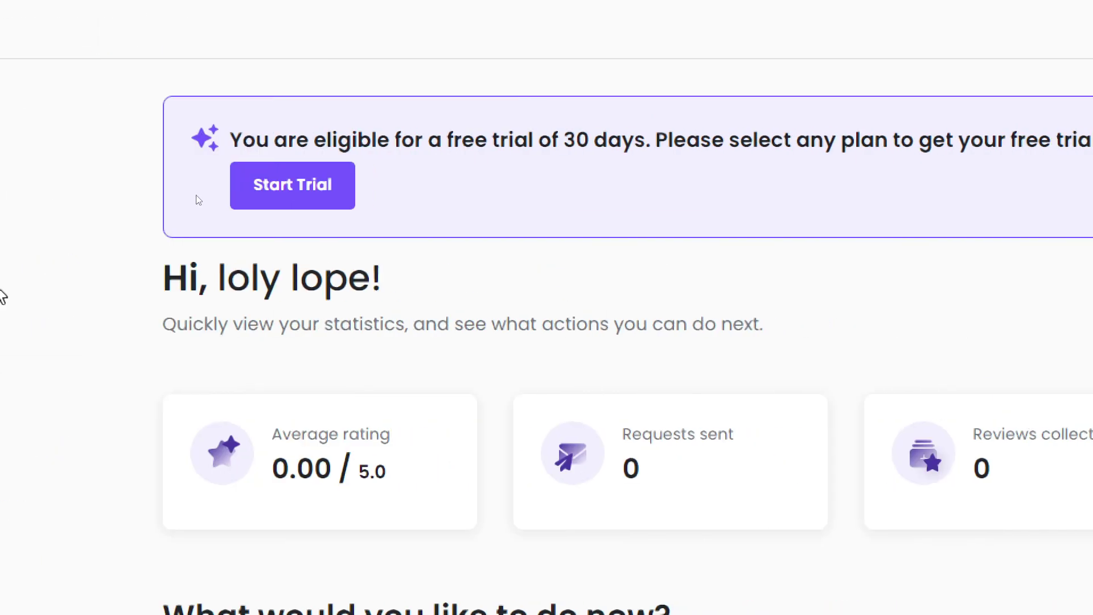
# Under Manage reviews, view the empty Reviews list and open the Import & export page
pyautogui.click(181, 205)
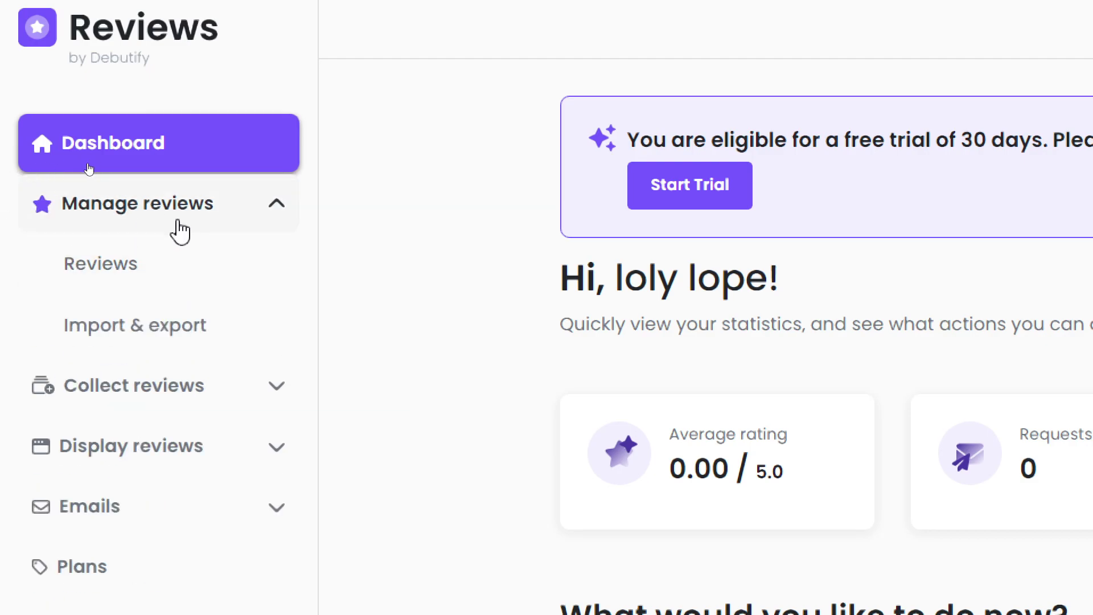
pyautogui.click(100, 280)
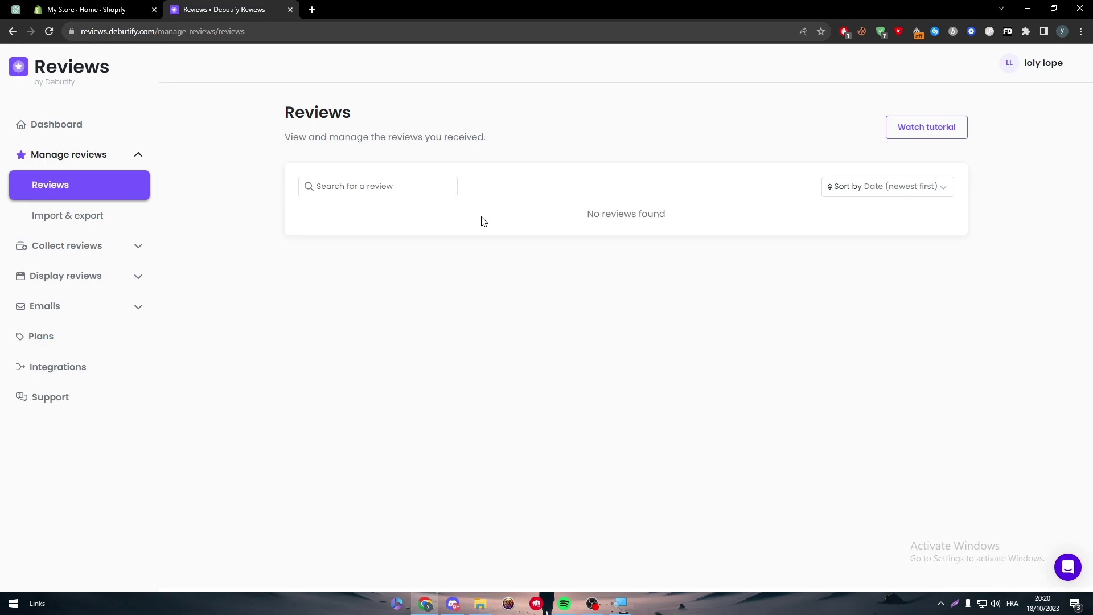
pyautogui.click(60, 216)
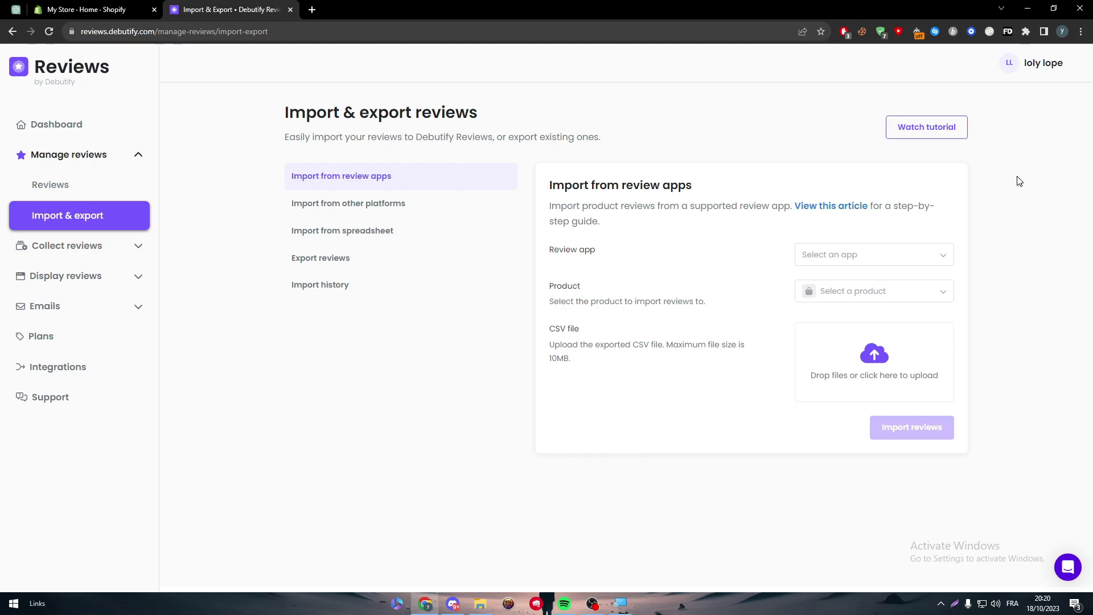
# Export the store's reviews as an emailed CSV and close the confirmation notice
pyautogui.click(345, 257)
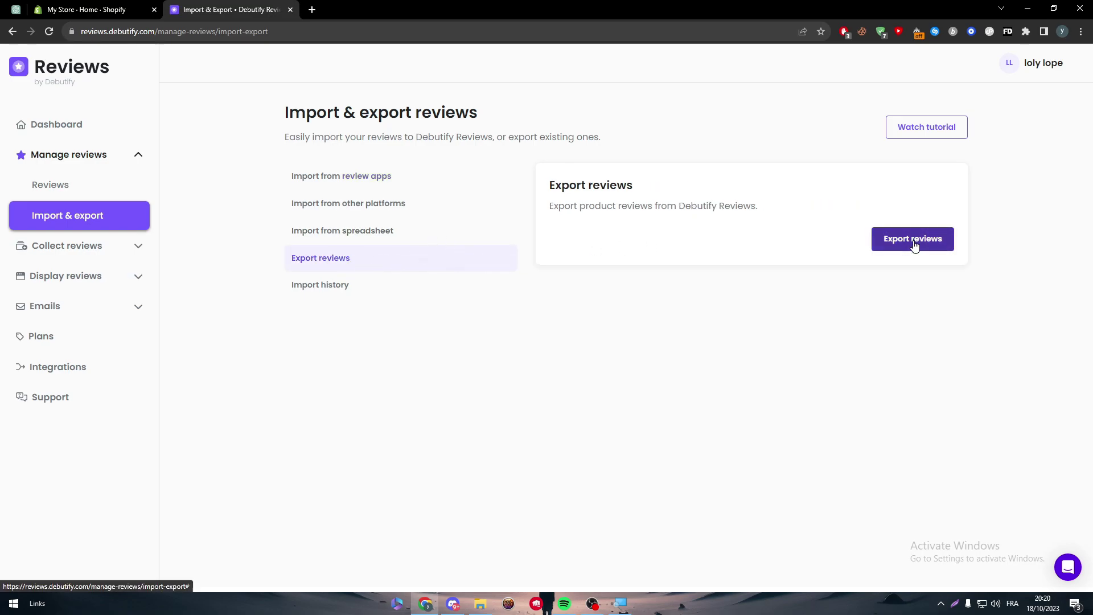
pyautogui.click(912, 238)
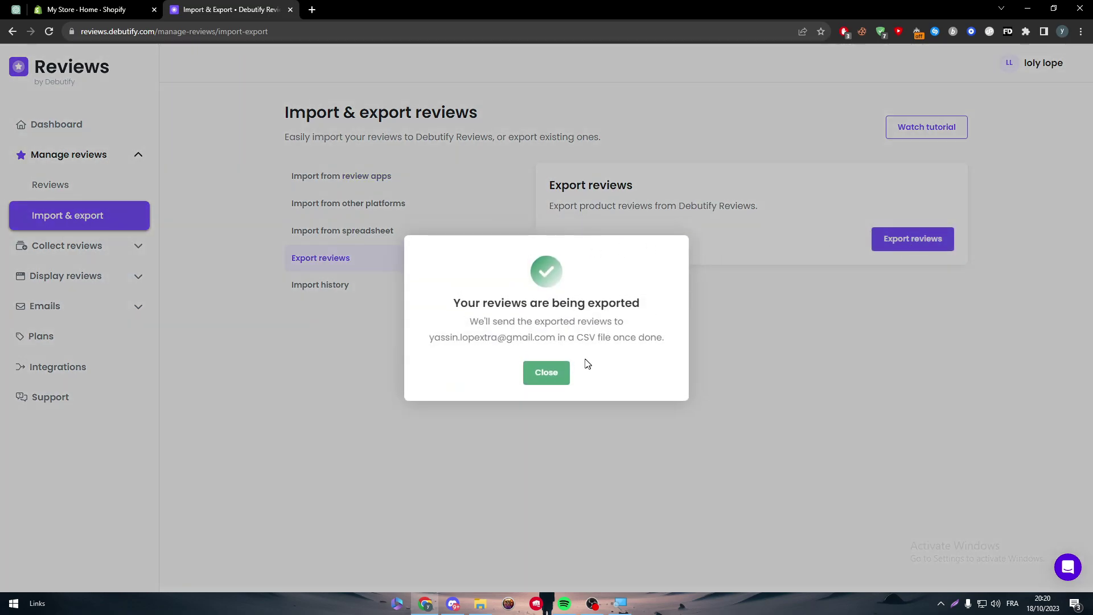
pyautogui.click(551, 374)
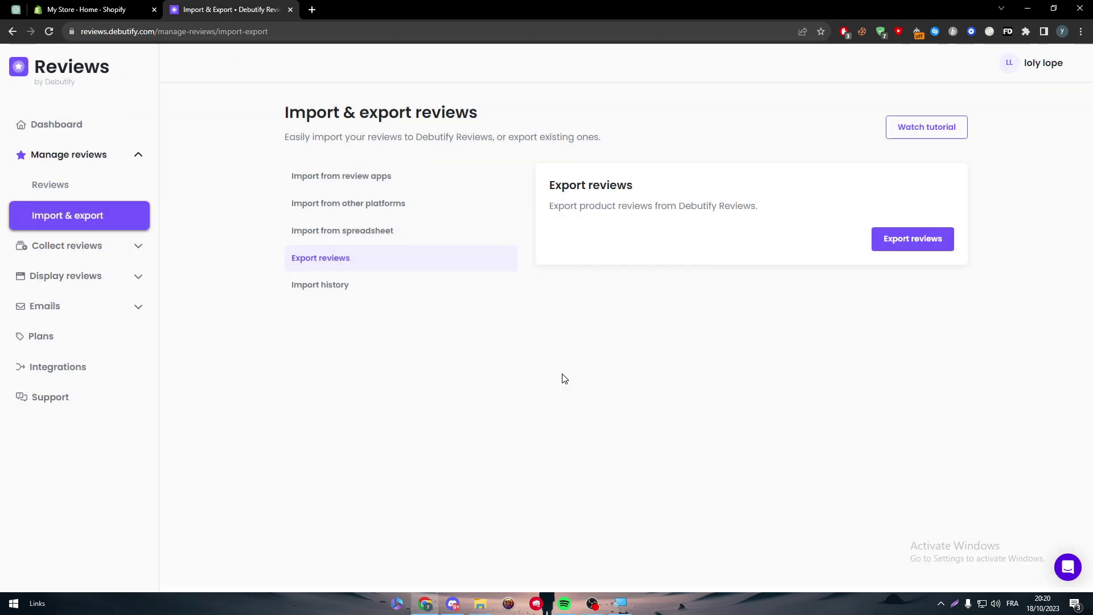
# Check the empty import history, then show importing from other review apps
pyautogui.click(349, 284)
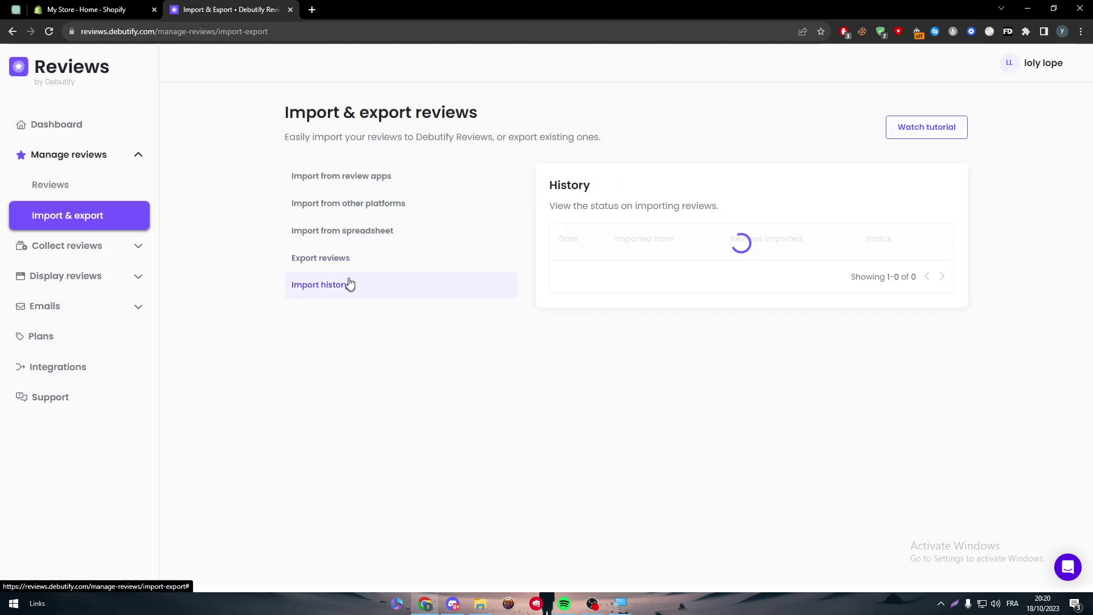
pyautogui.click(341, 257)
pyautogui.click(364, 177)
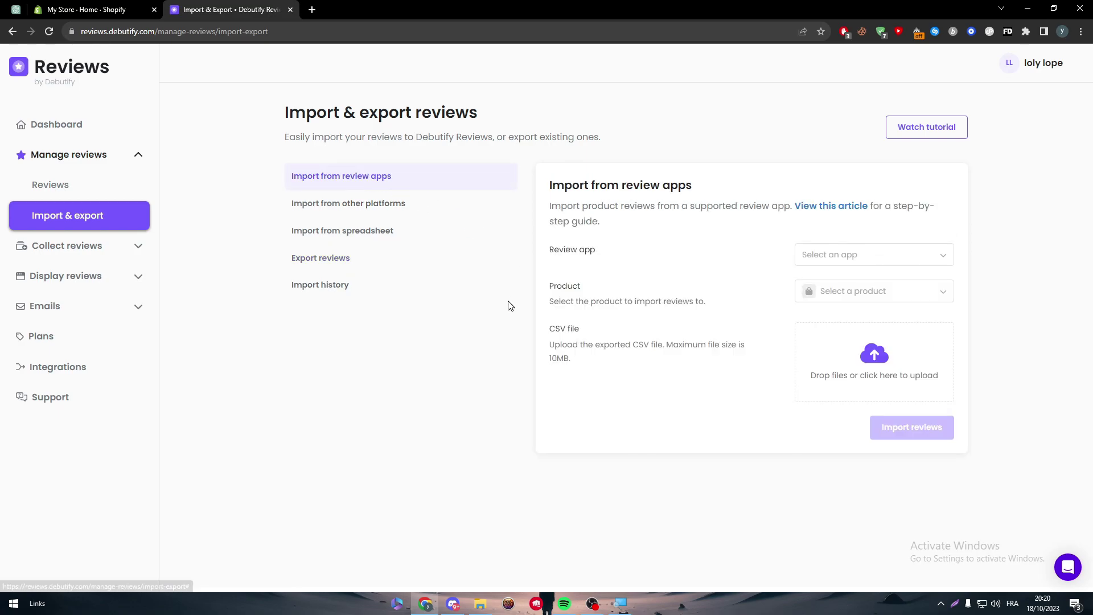
# Browse the review-app and product dropdowns for importing without choosing
pyautogui.click(846, 254)
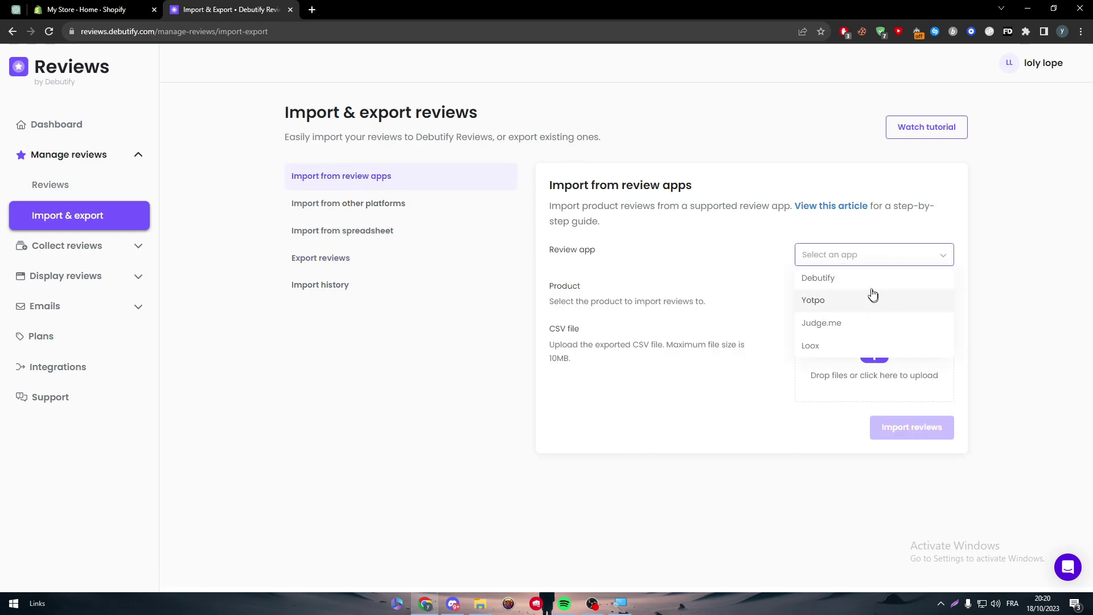
pyautogui.click(770, 282)
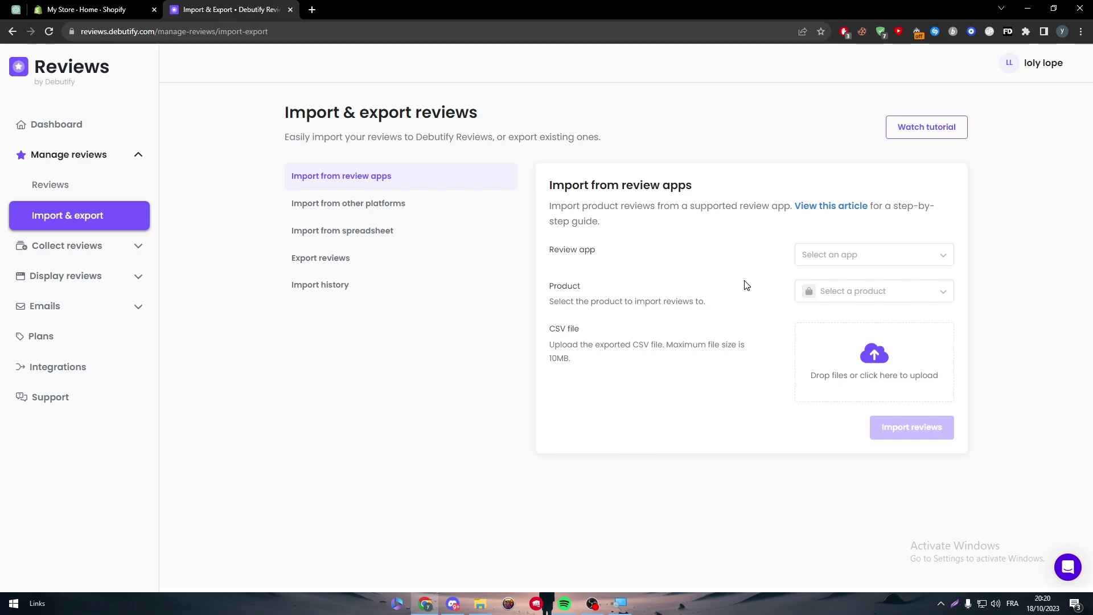
pyautogui.click(875, 295)
# Switch to spreadsheet import and review the CSV upload instructions
pyautogui.click(341, 231)
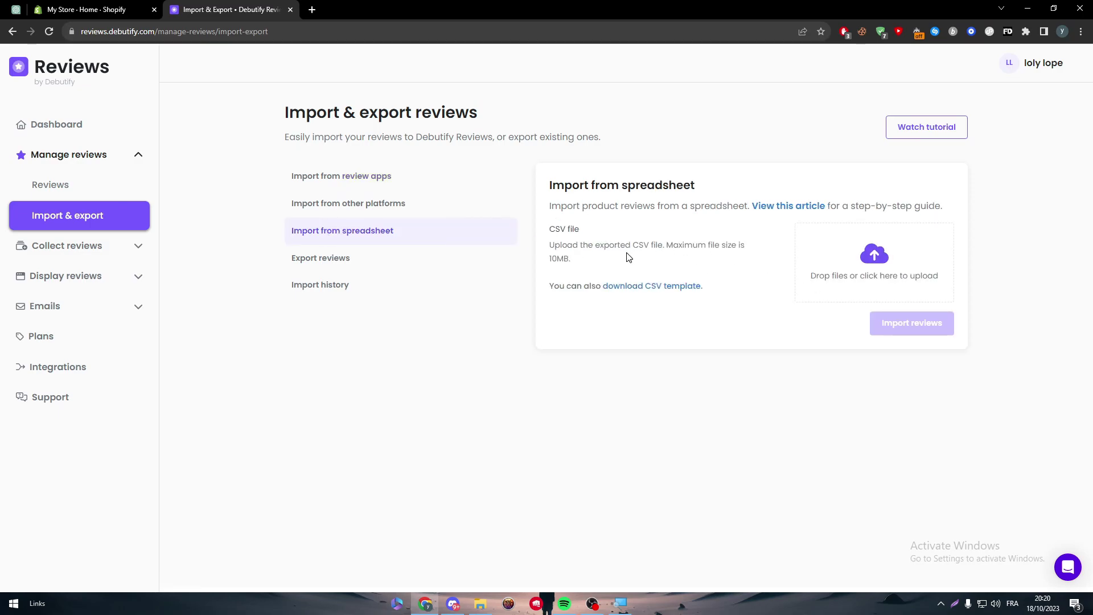
pyautogui.click(821, 280)
pyautogui.tripleClick(649, 247)
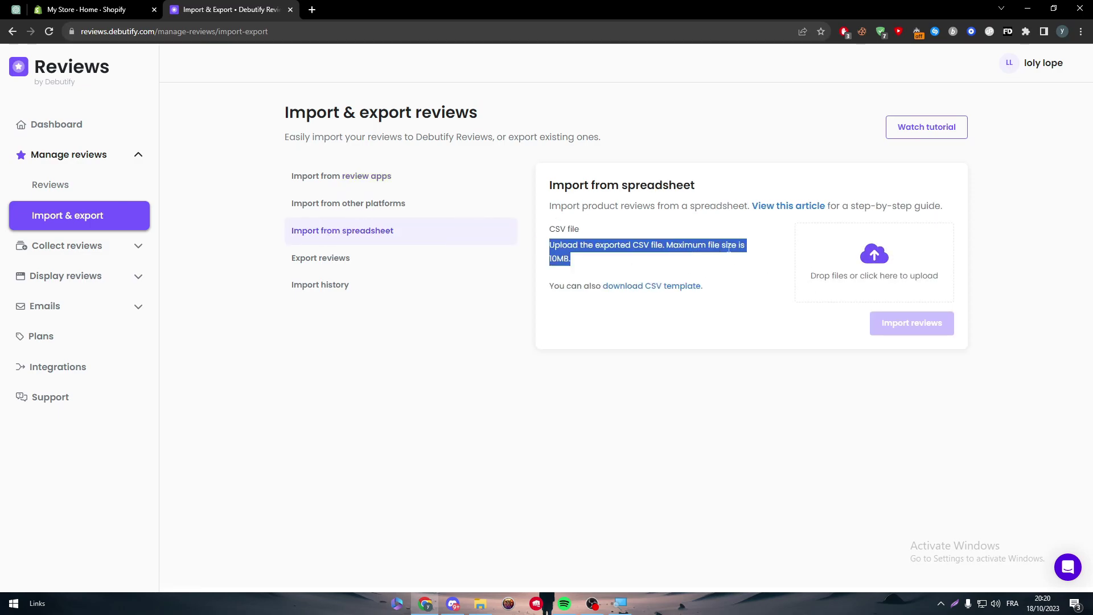
pyautogui.click(679, 256)
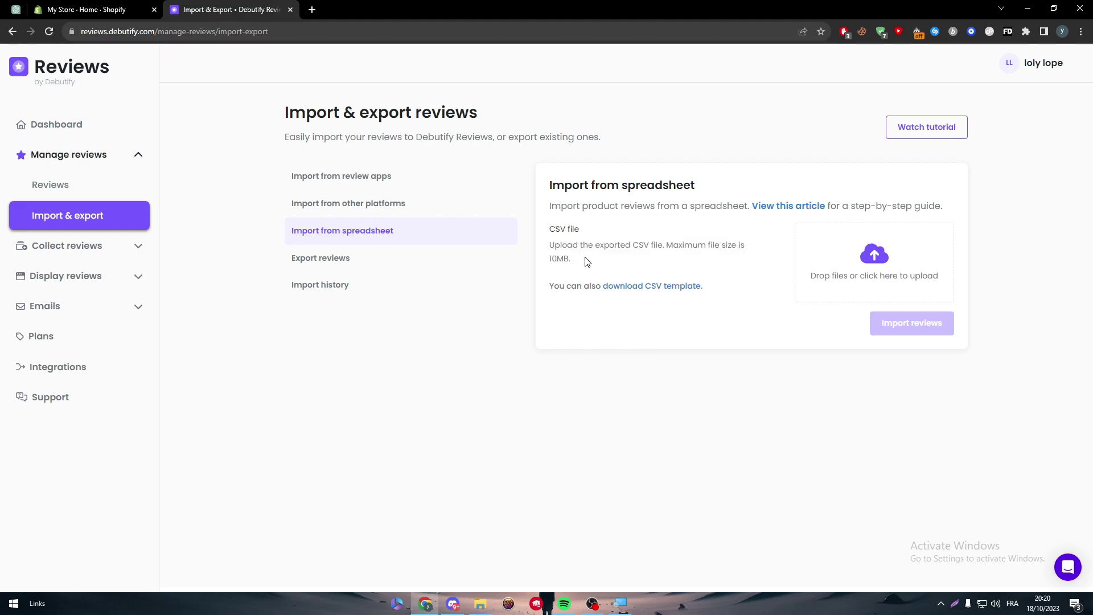
pyautogui.click(311, 10)
pyautogui.write('CSV')
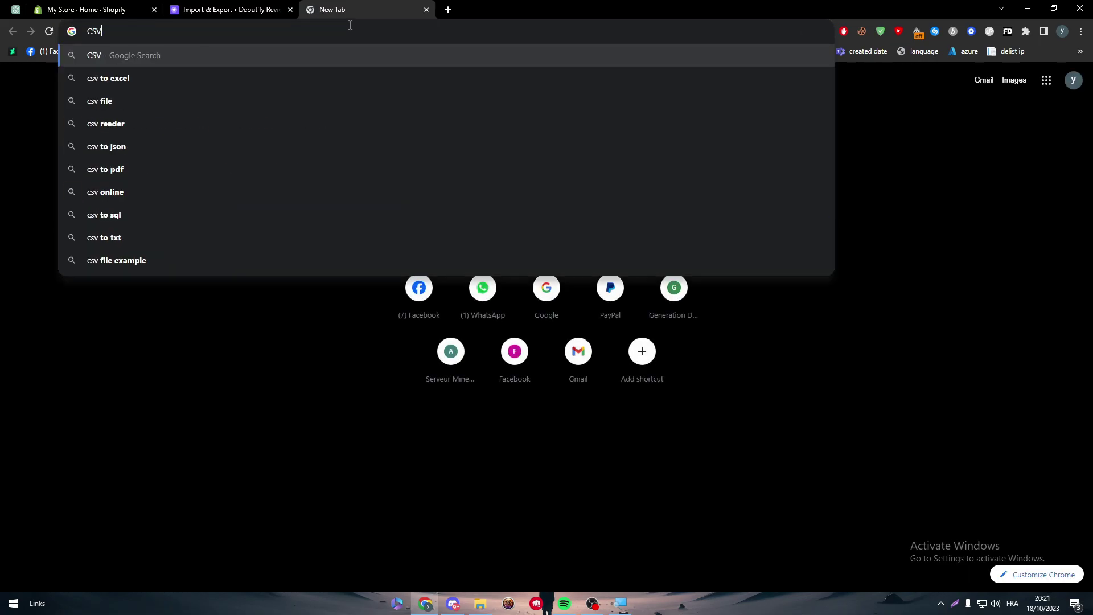
pyautogui.write(' file')
pyautogui.press('Return')
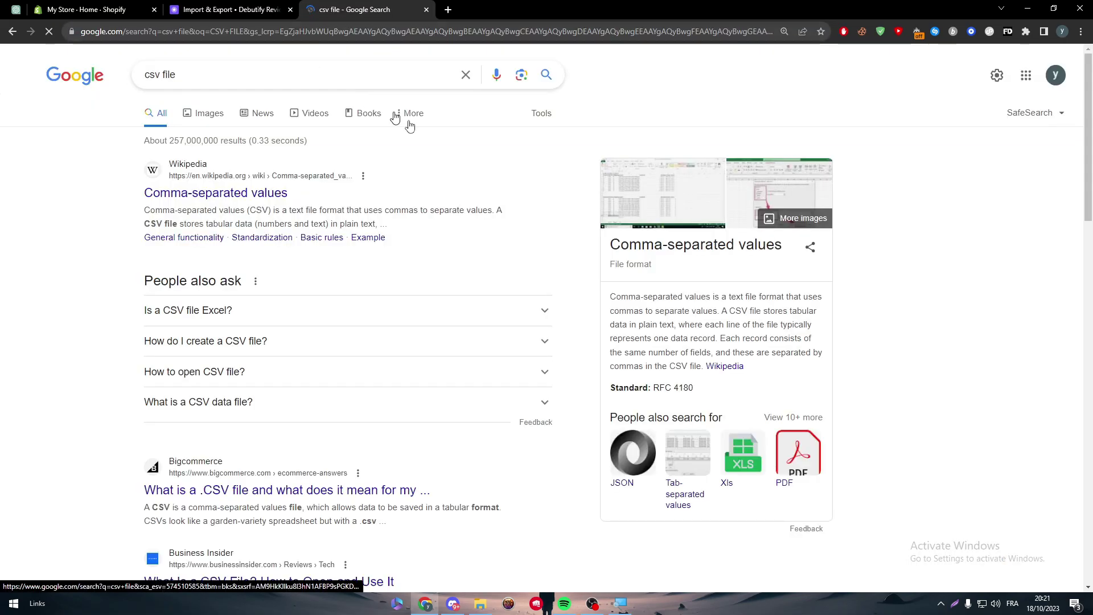
pyautogui.click(428, 9)
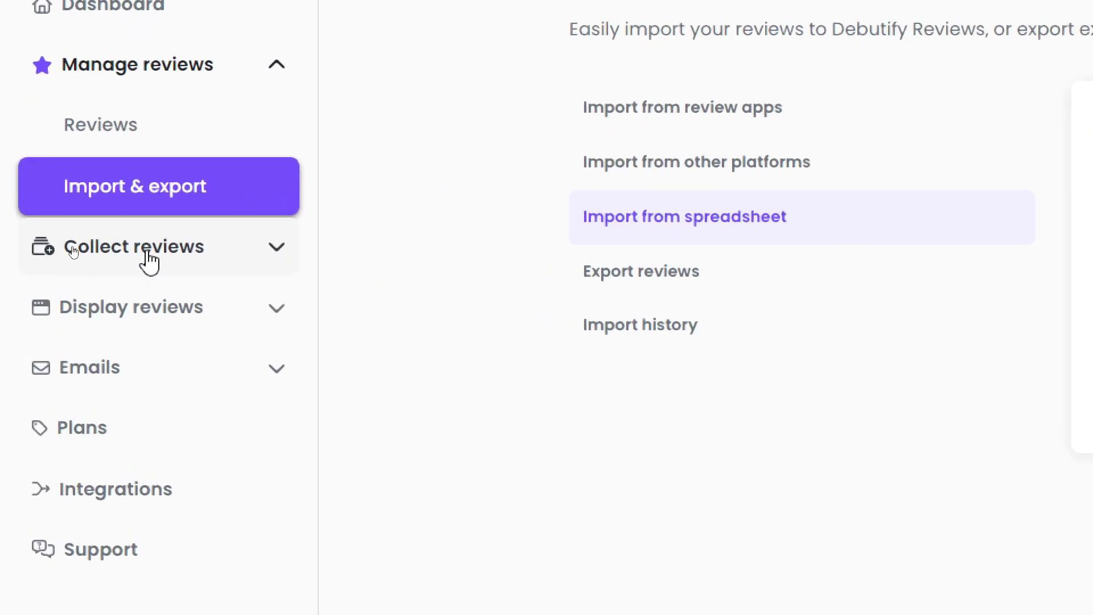
# Under Collect reviews, view the Blacklist, Automatic and Manual requests pages
pyautogui.click(66, 245)
pyautogui.click(73, 186)
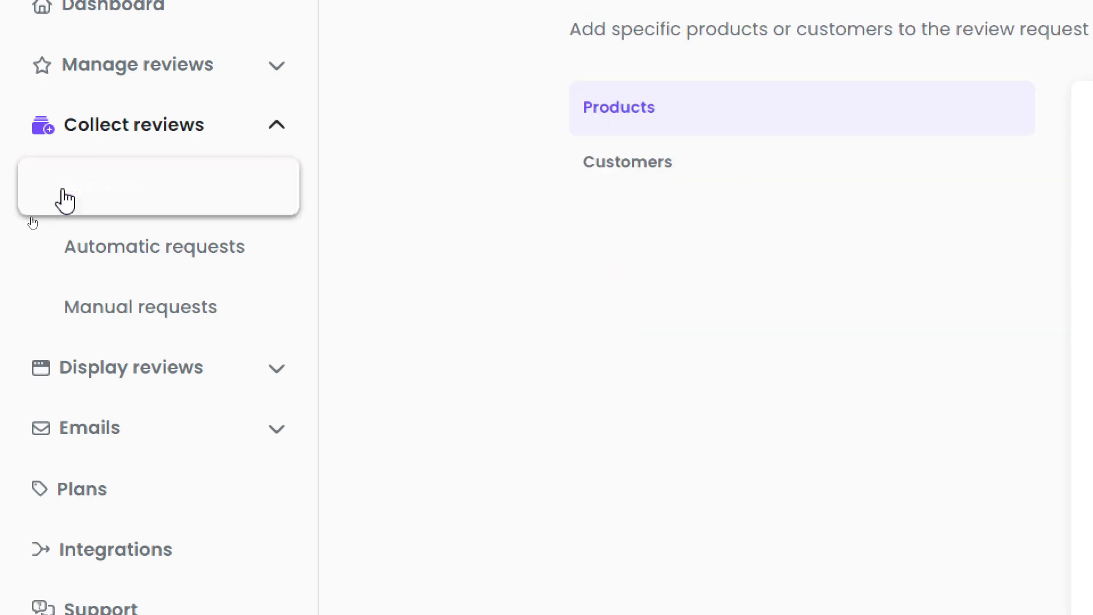
pyautogui.click(92, 256)
pyautogui.click(99, 312)
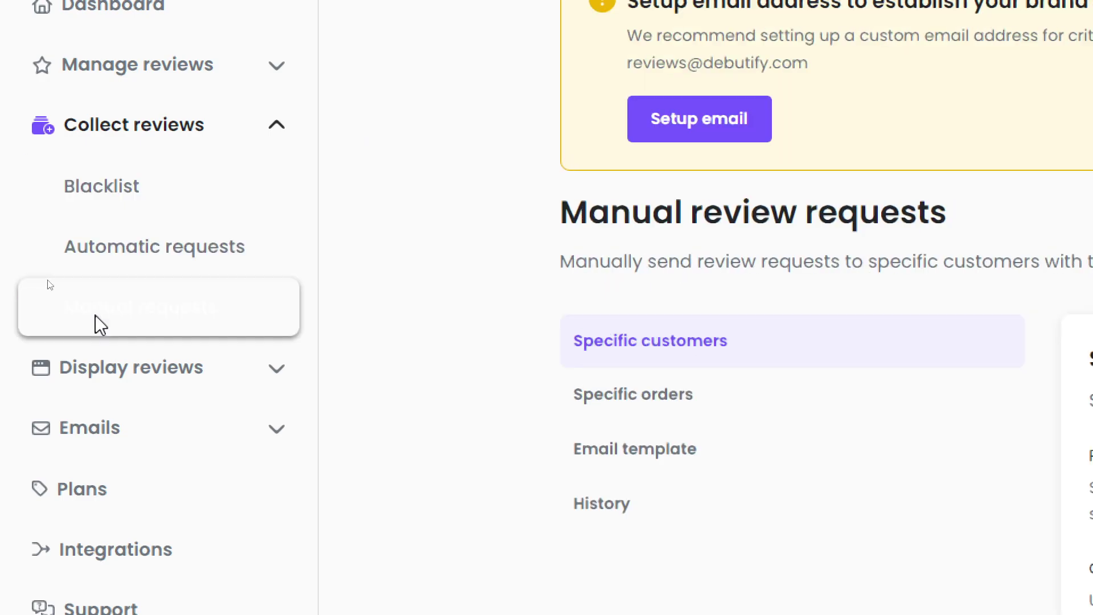
# Under Display reviews, open the All reviews widget settings
pyautogui.click(131, 368)
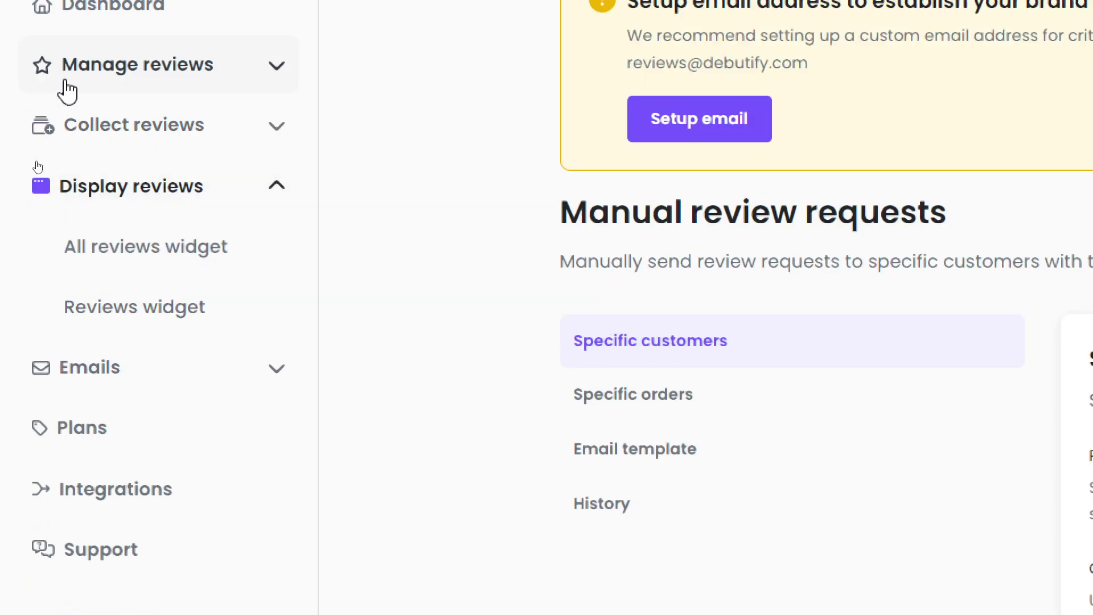
pyautogui.click(211, 272)
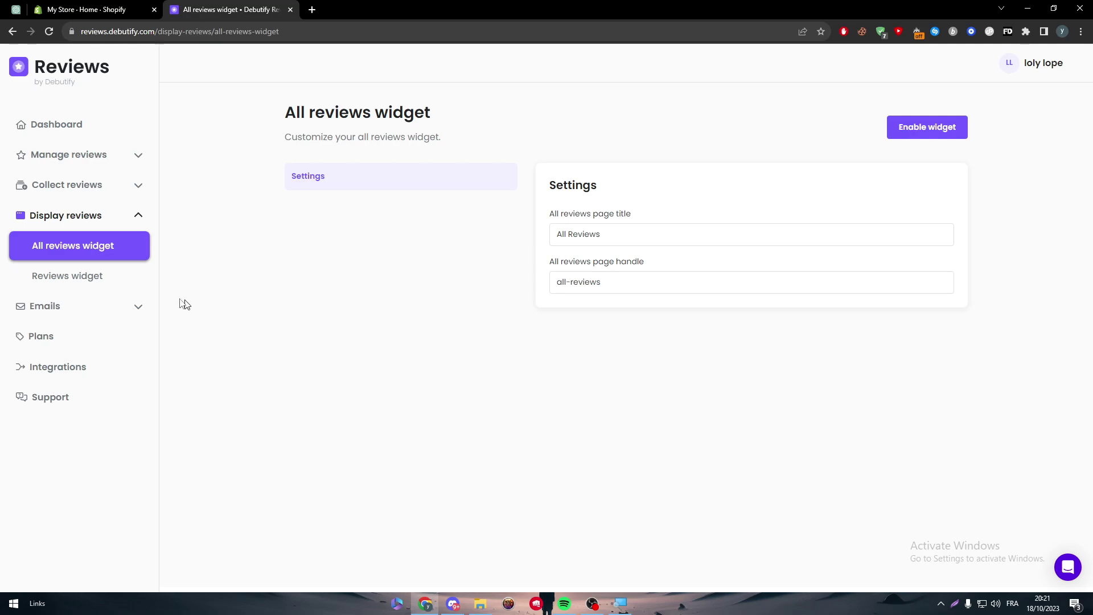
# Review the Debutify review widget's Look & Feel customization settings
pyautogui.click(68, 275)
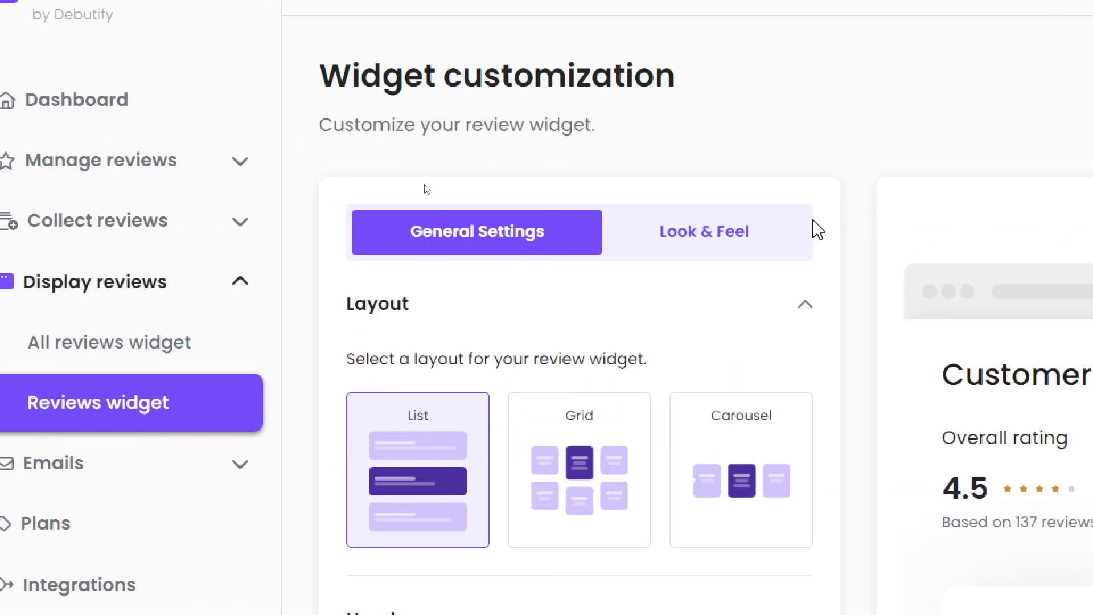
pyautogui.click(362, 196)
pyautogui.click(689, 247)
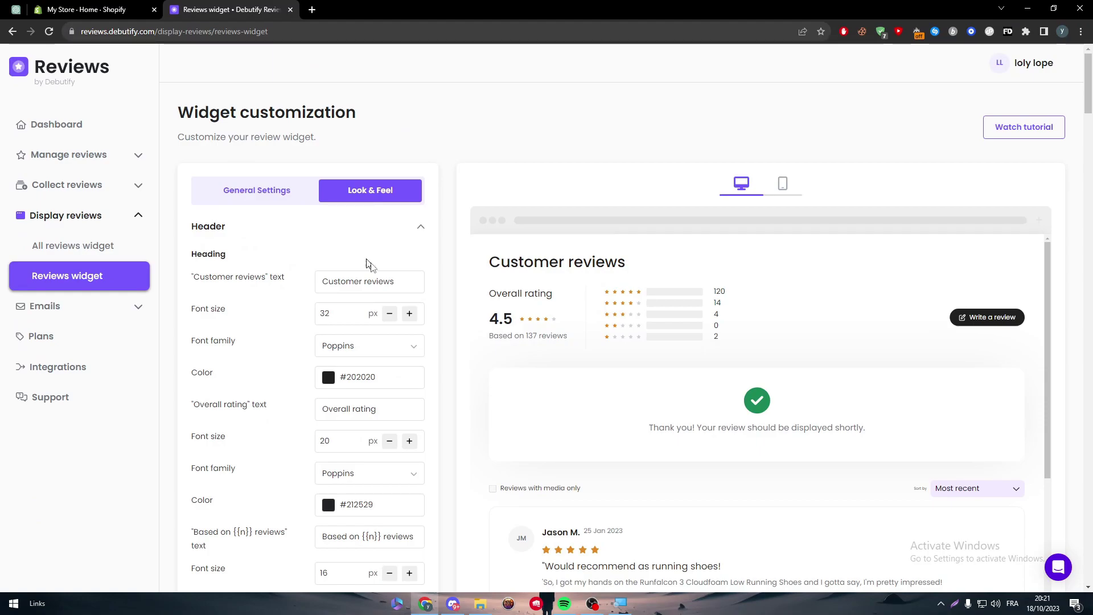
pyautogui.moveTo(1088, 86); pyautogui.dragTo(1089, 543)
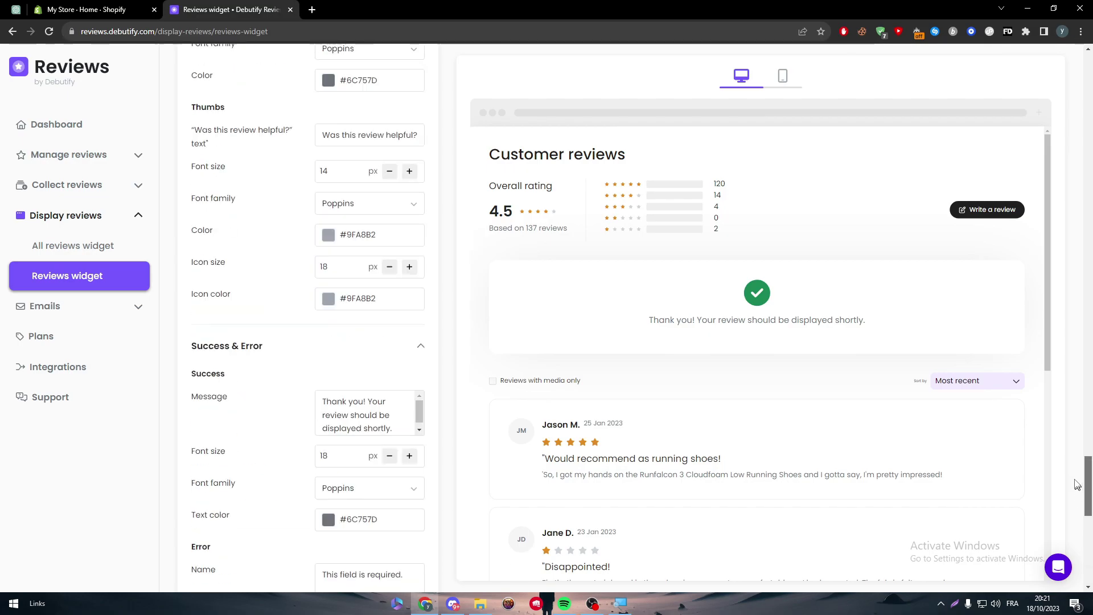
pyautogui.moveTo(1089, 542); pyautogui.dragTo(1089, 146)
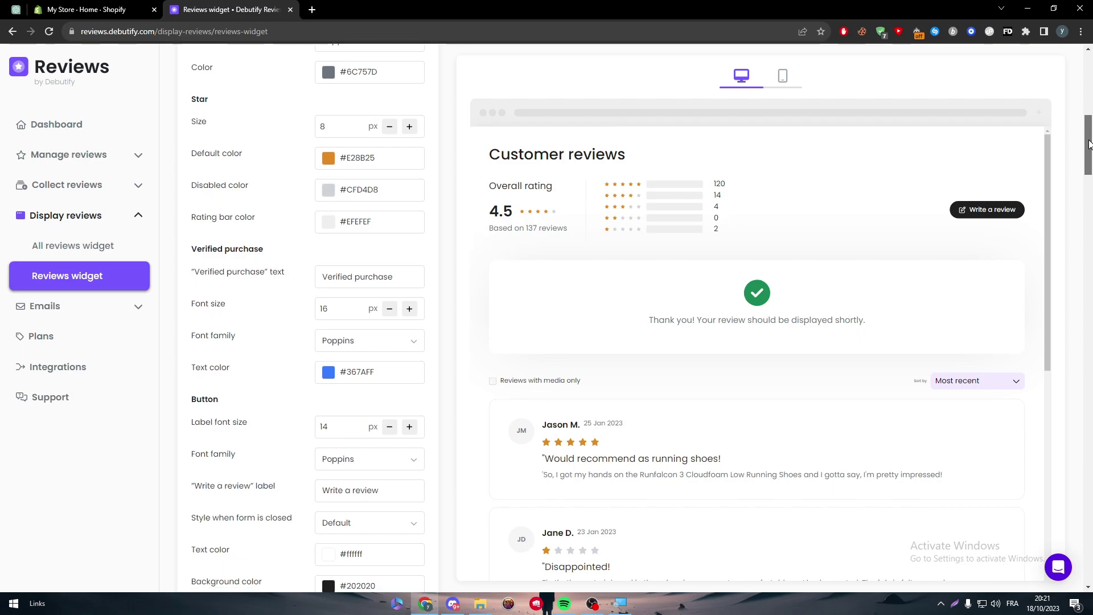
pyautogui.moveTo(1089, 144)
pyautogui.mouseDown()
pyautogui.moveTo(1089, 68)
pyautogui.moveTo(1088, 94)
pyautogui.mouseUp()
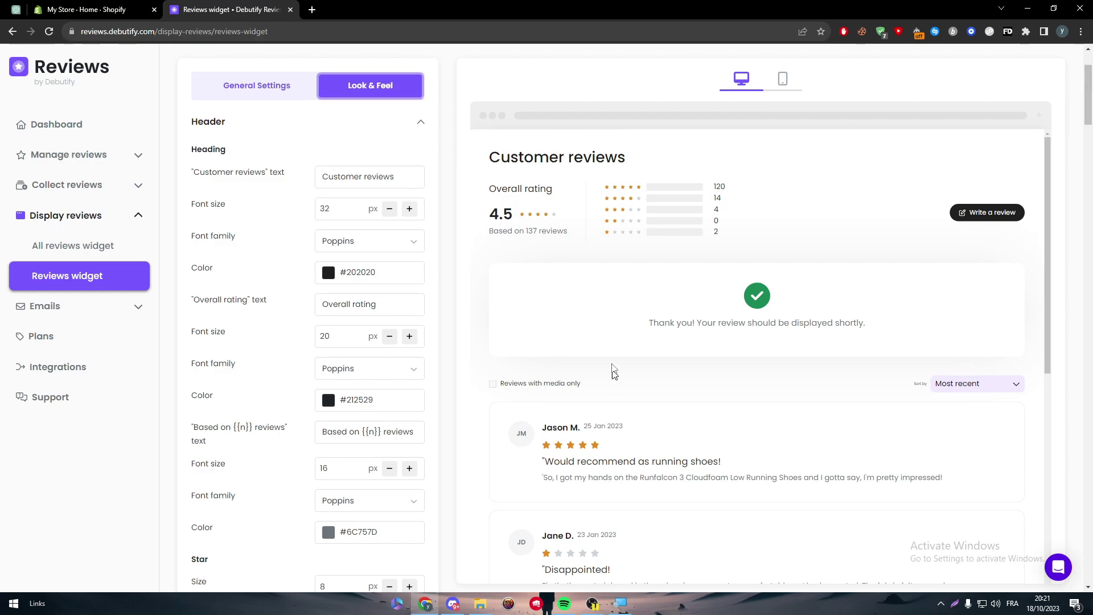
# Return to the Shopify admin home and dismiss the 'Picked for you' apps dialog
pyautogui.click(82, 9)
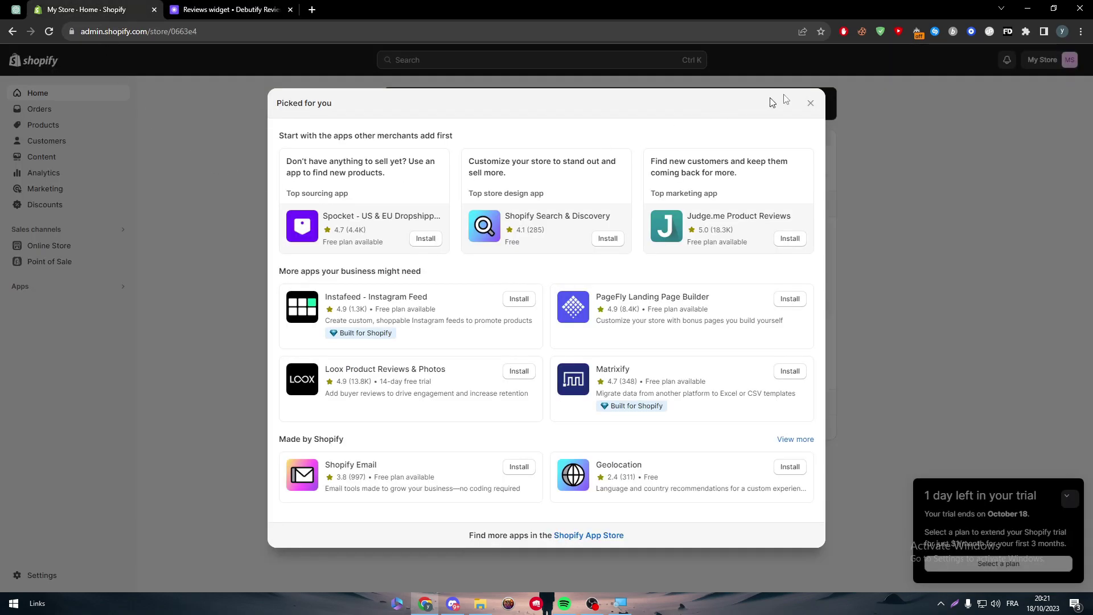
pyautogui.click(810, 104)
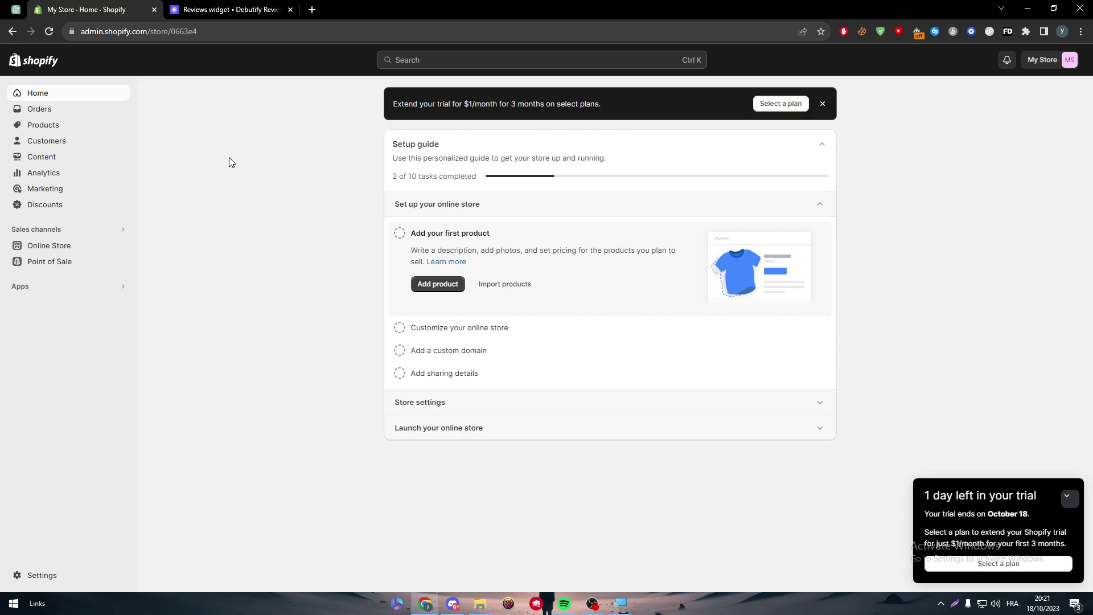